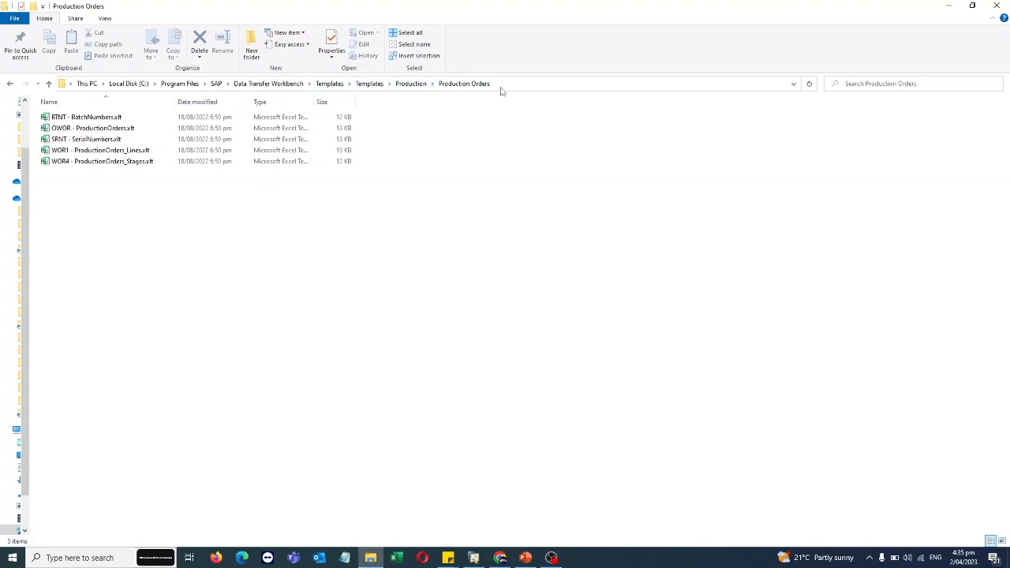
Go to the folder of the recent OWOR - ProductionOrders1.xlsx from Quick access in a new Explorer window.
left_click(103, 129)
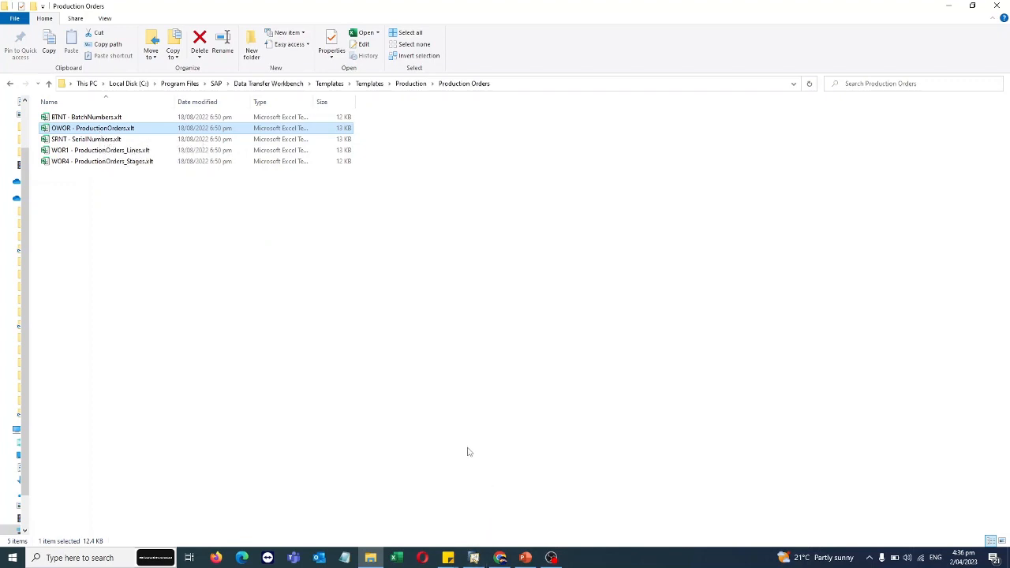
right_click(370, 556)
left_click(364, 501)
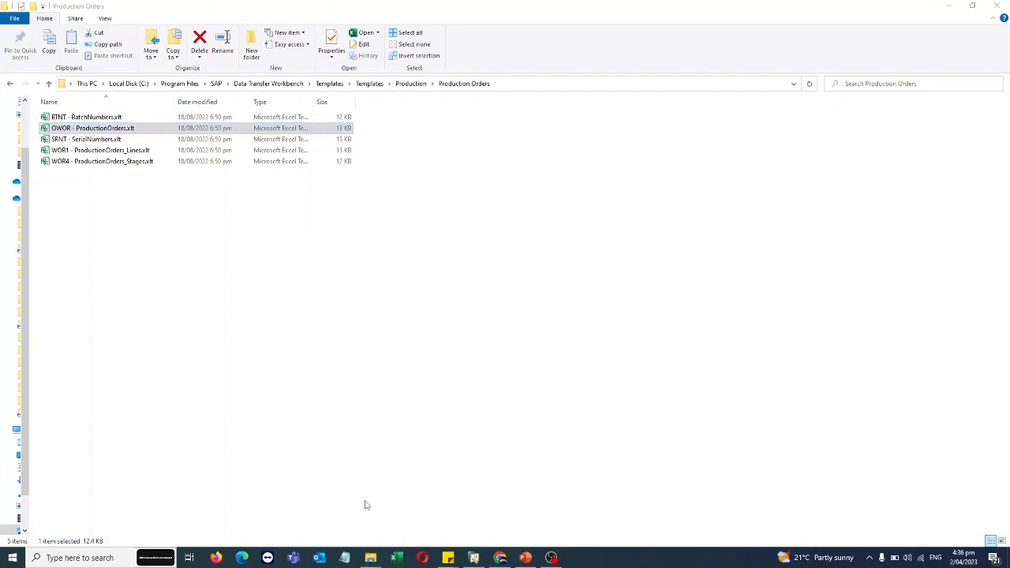
right_click(103, 219)
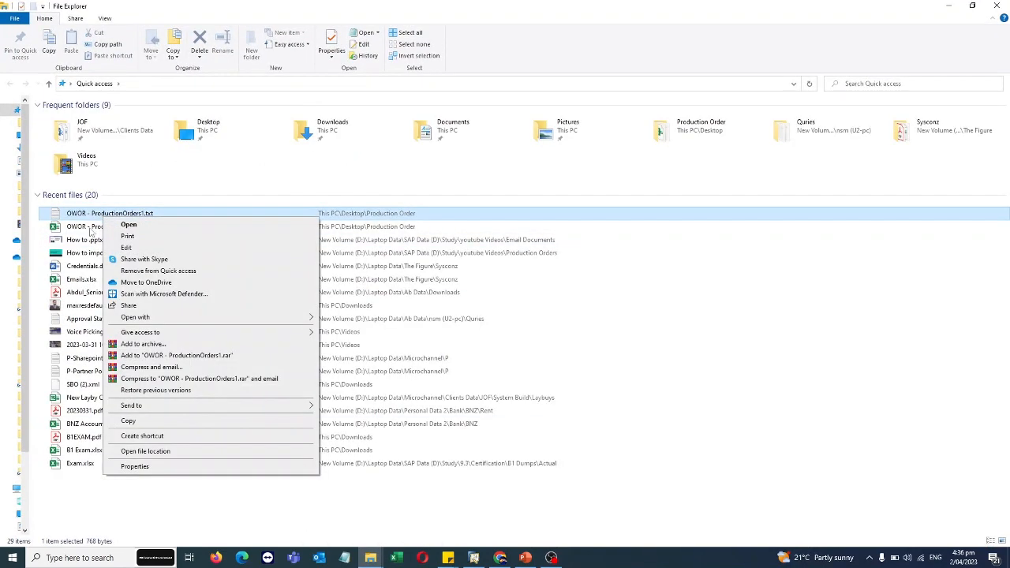
right_click(90, 229)
left_click(150, 463)
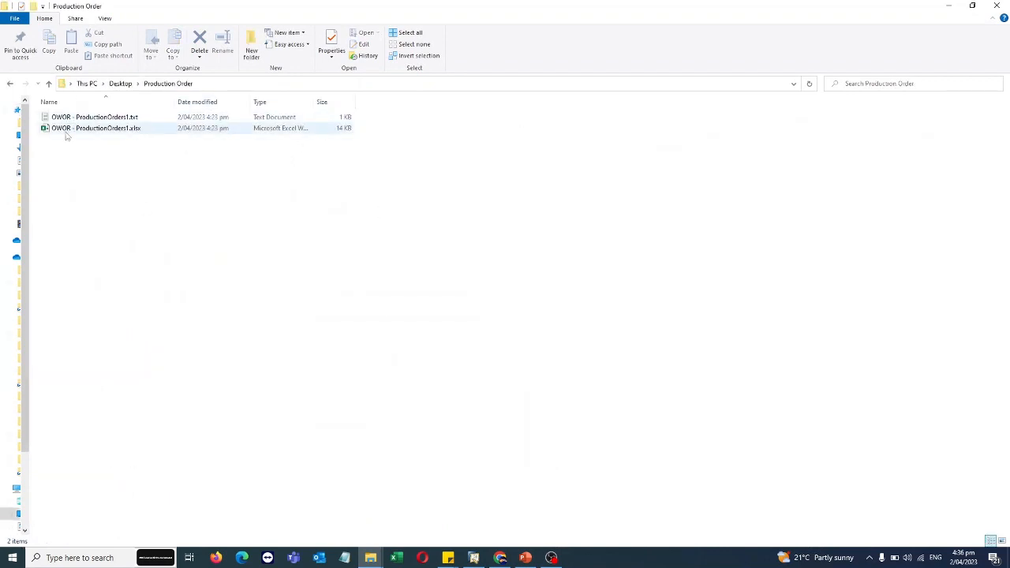
Open the workbook and review item codes, status, type, quantities, dates and Test remarks in rows 3-5.
left_click(116, 132)
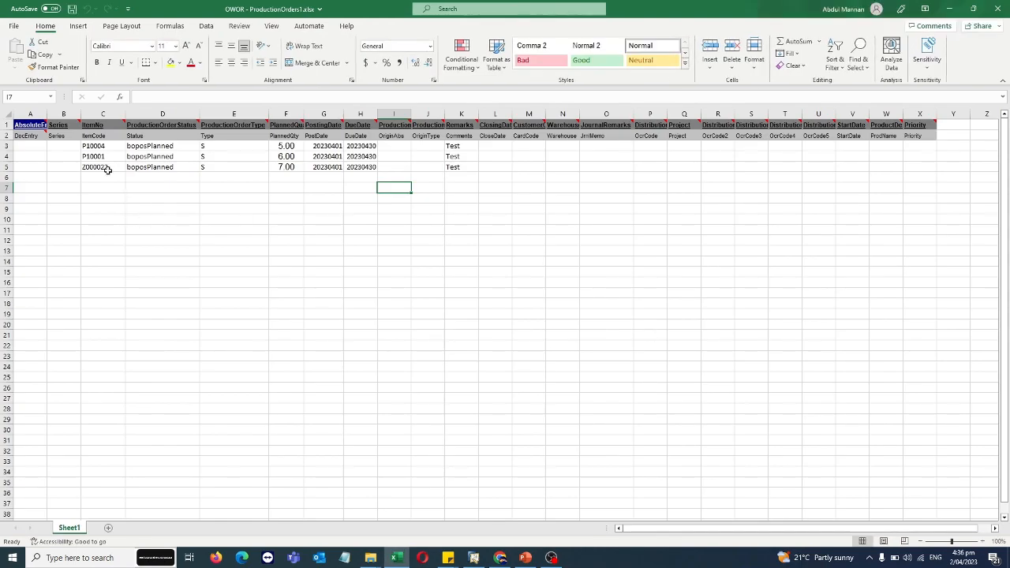
left_click(105, 146)
left_click_drag(105, 147, 104, 168)
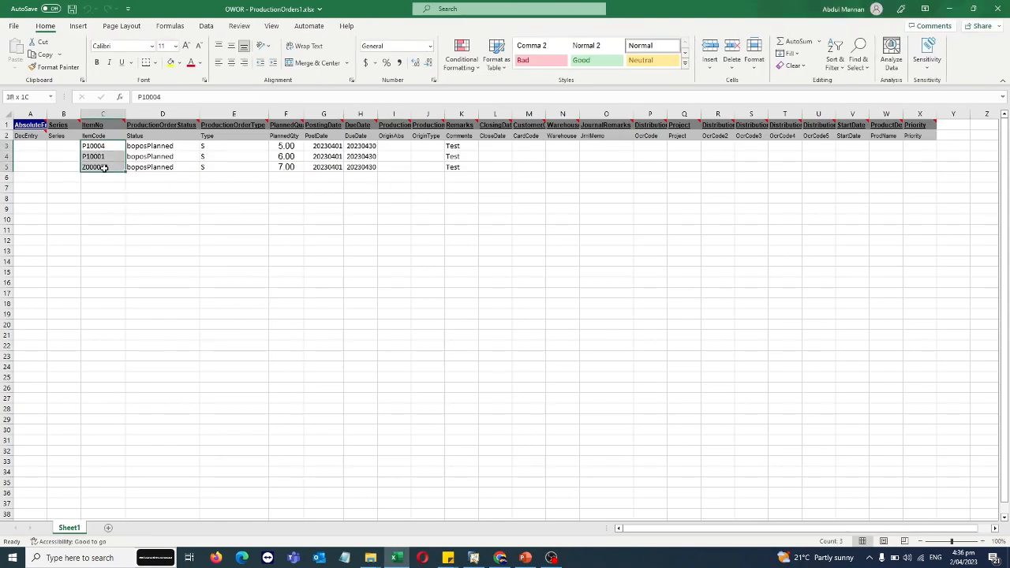
left_click_drag(182, 149, 175, 170)
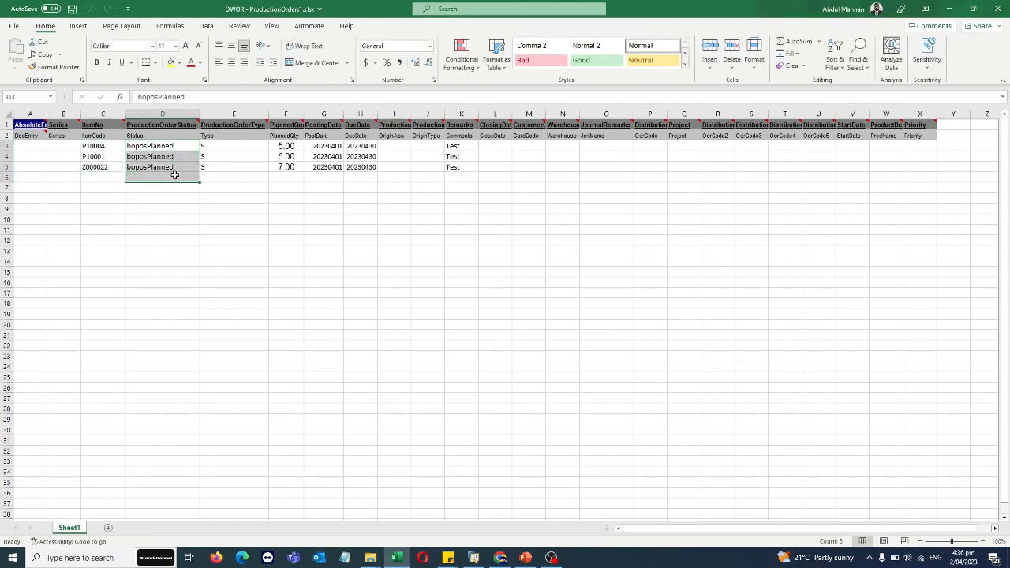
left_click_drag(261, 146, 368, 167)
left_click(370, 146)
left_click_drag(466, 146, 462, 167)
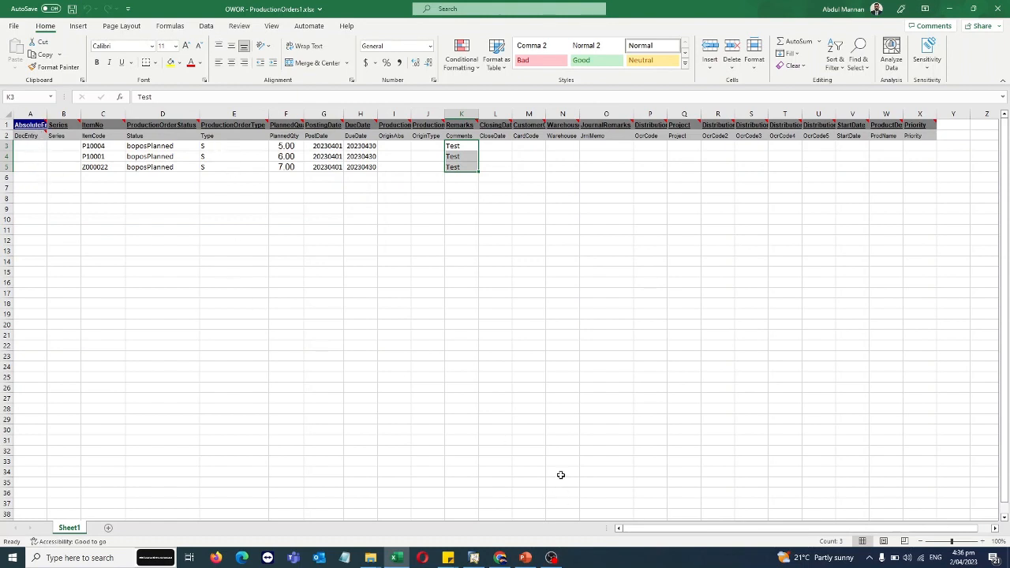
Save the sheet as Text (Tab delimited), replacing the existing OWOR - ProductionOrders1.txt.
left_click(14, 26)
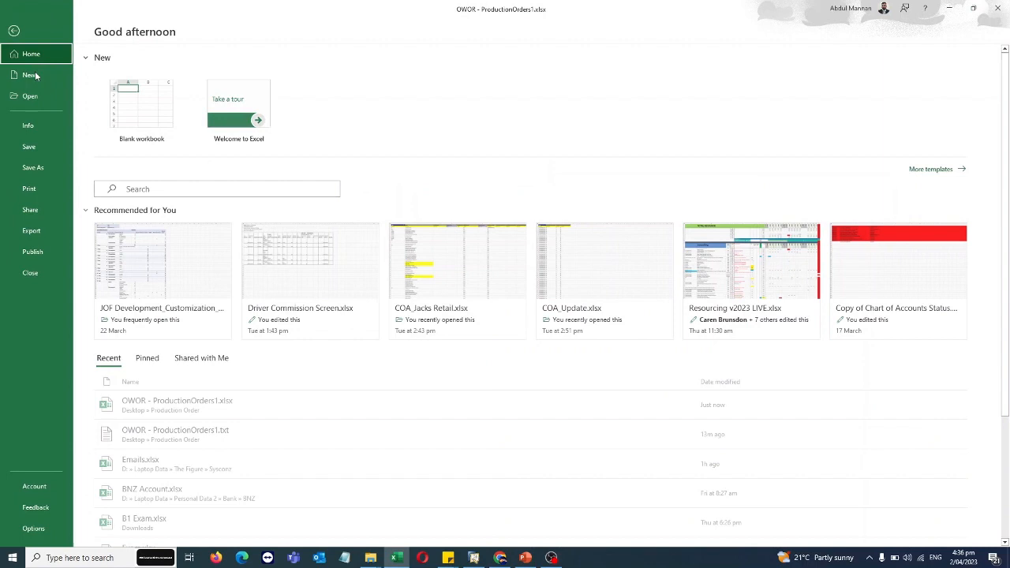
left_click(33, 167)
left_click(410, 93)
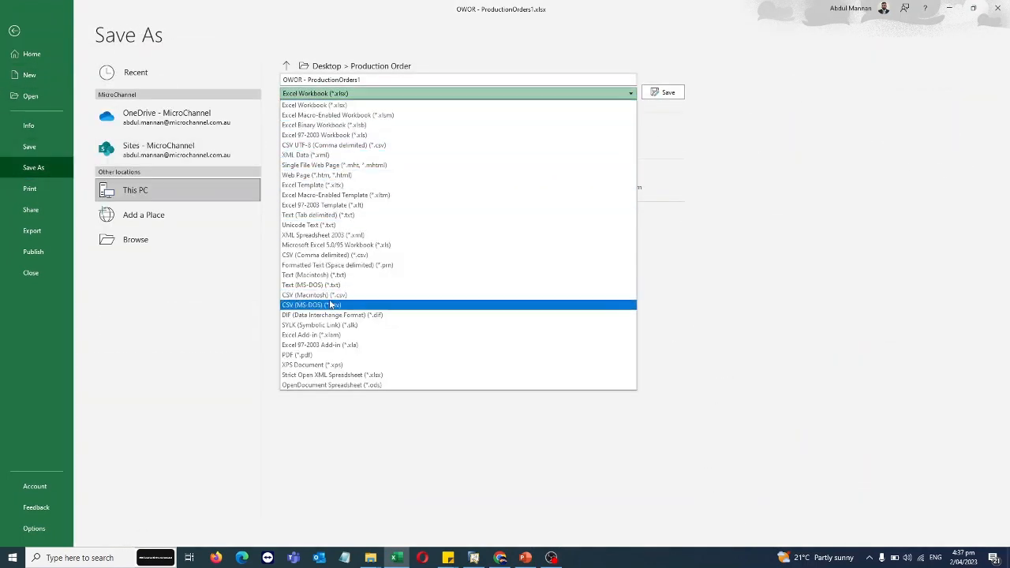
left_click(317, 214)
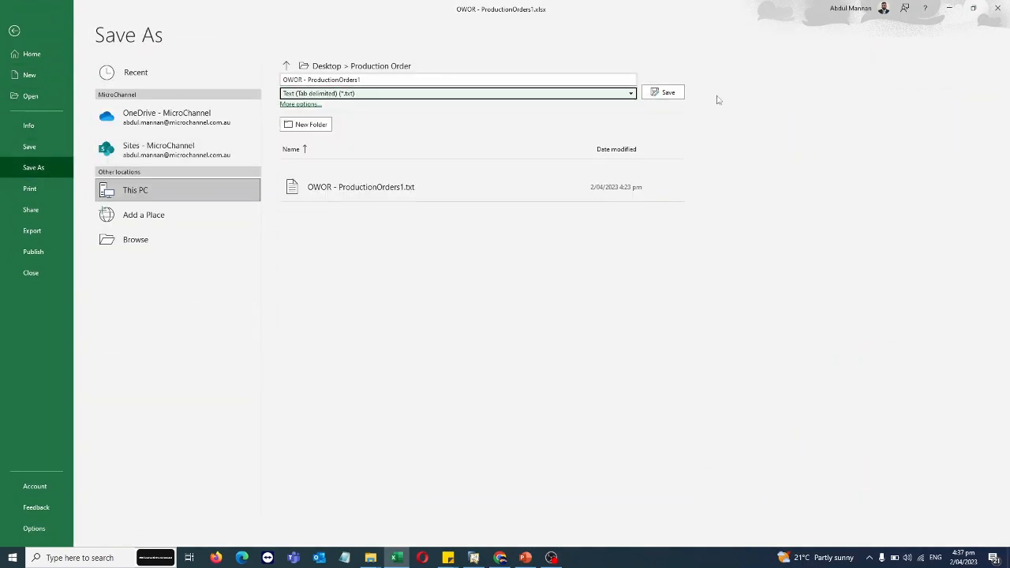
left_click(665, 93)
left_click(528, 316)
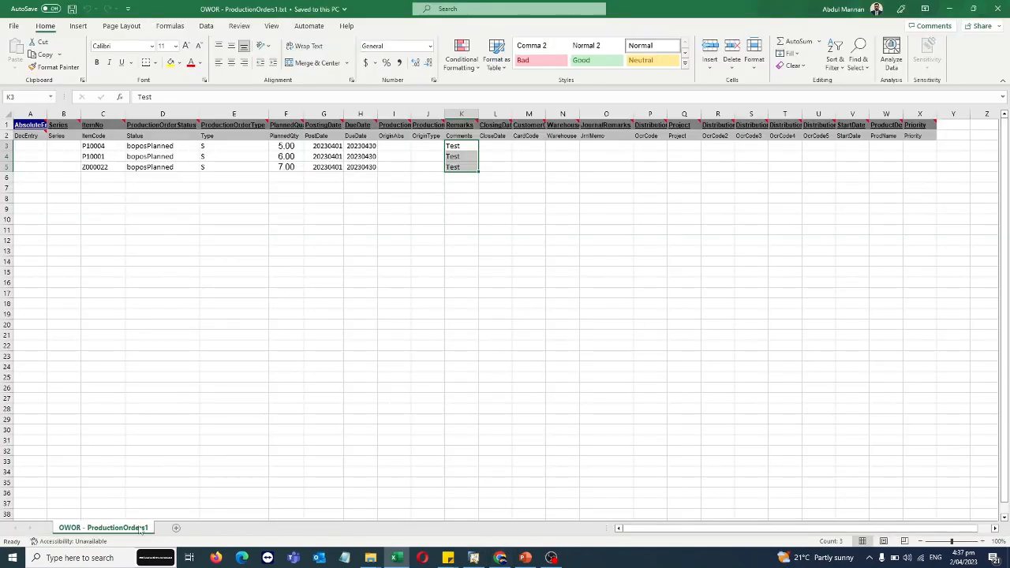
left_click(64, 558)
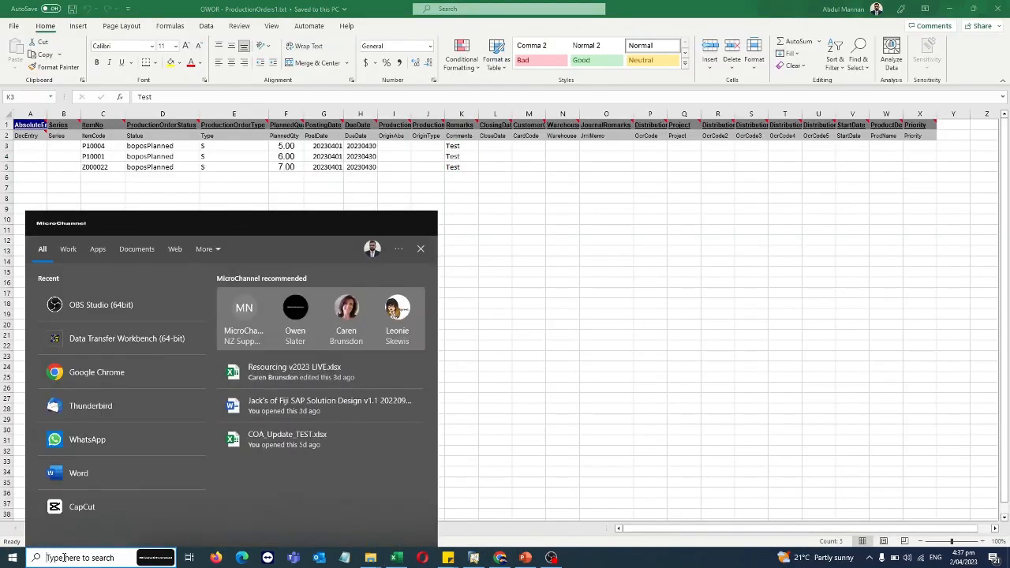
Run Data Transfer Workbench as administrator and log on, re-entering the password after a failed attempt.
type("data")
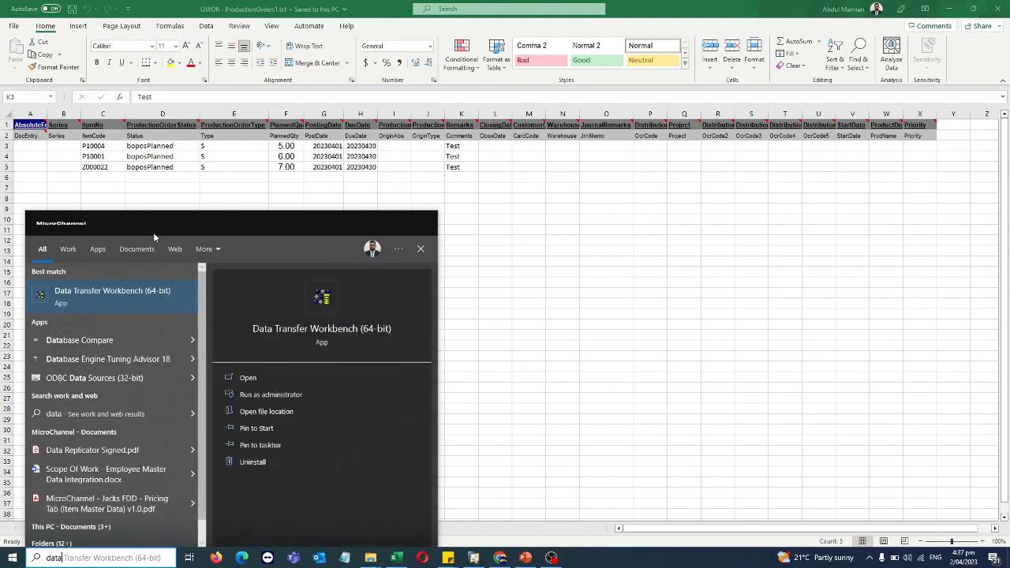
left_click(284, 397)
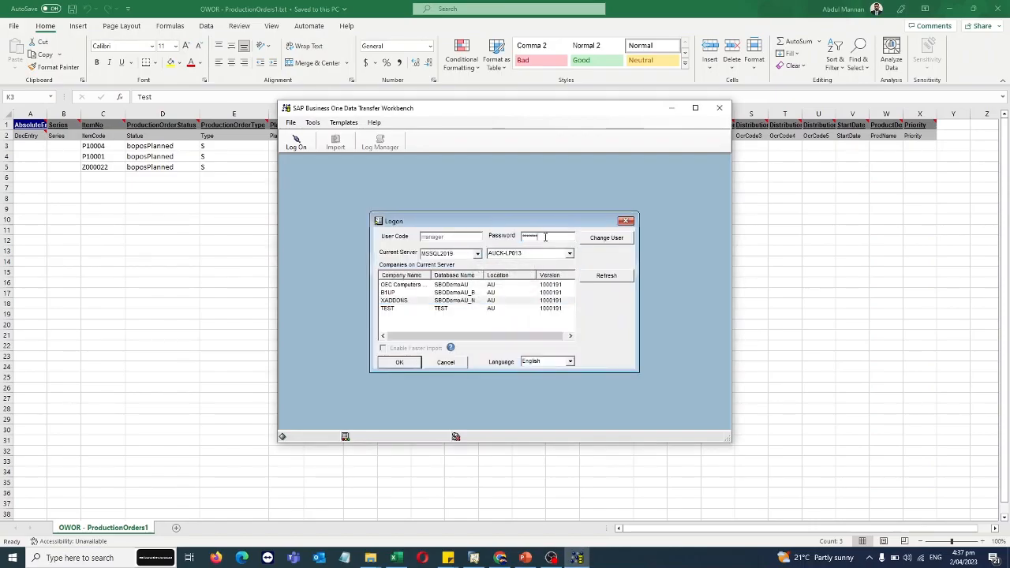
type("m")
left_click(542, 318)
left_click_drag(555, 239, 467, 239)
type("*")
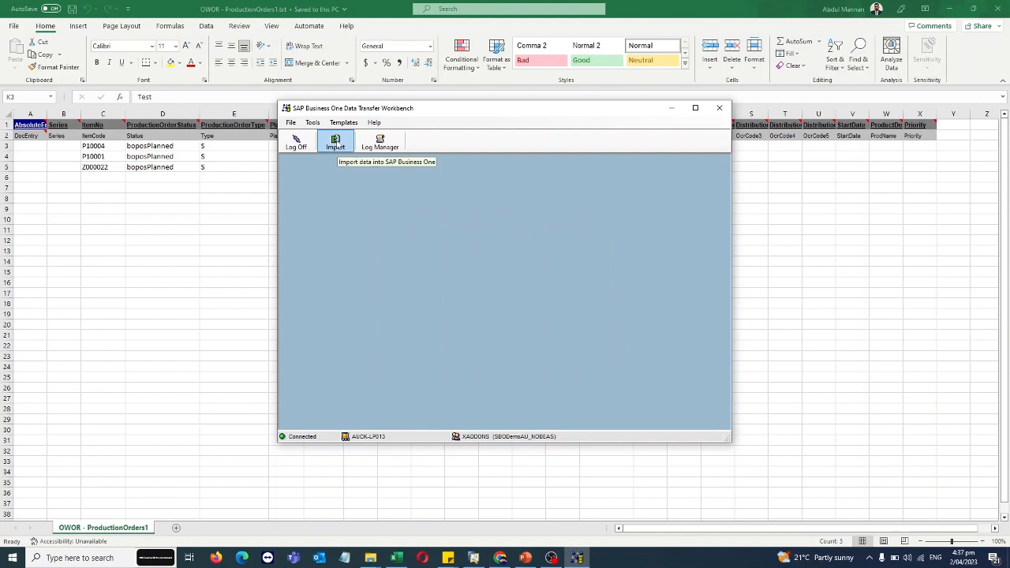
left_click(335, 144)
Start an import of Transactional Data, Add New Data, targeting Production > Production Orders.
left_click(550, 400)
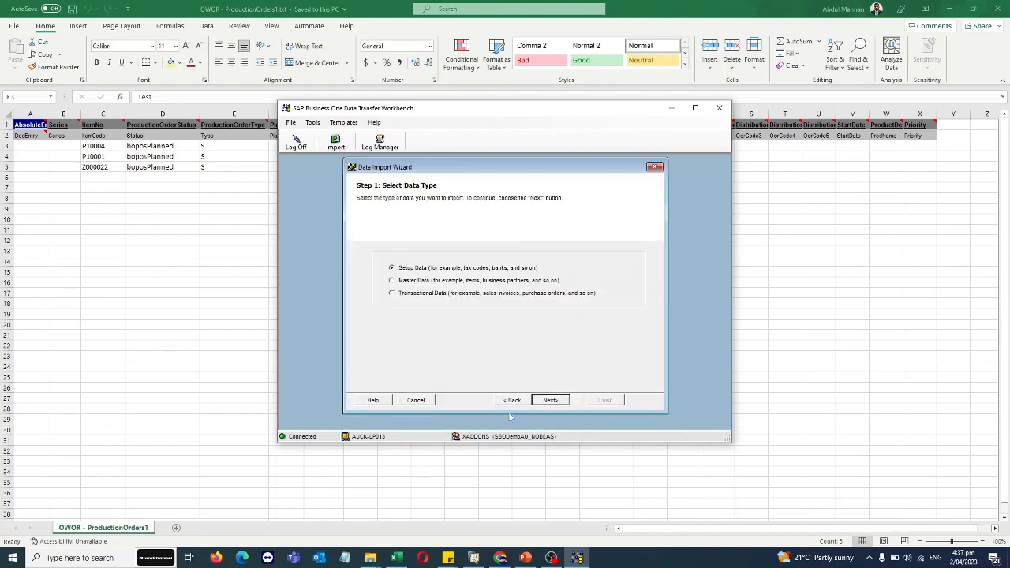
left_click(404, 295)
left_click(551, 401)
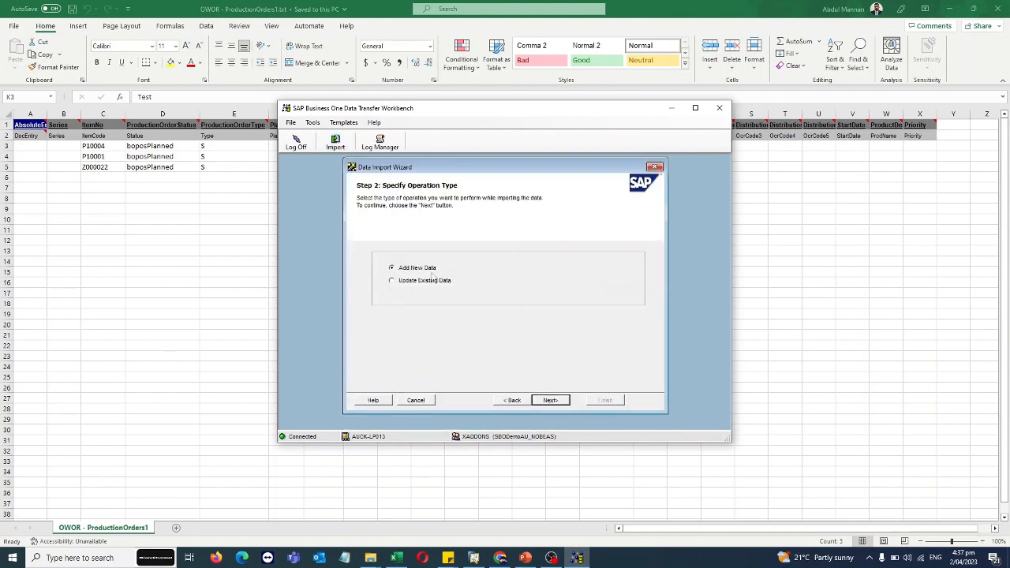
left_click(550, 400)
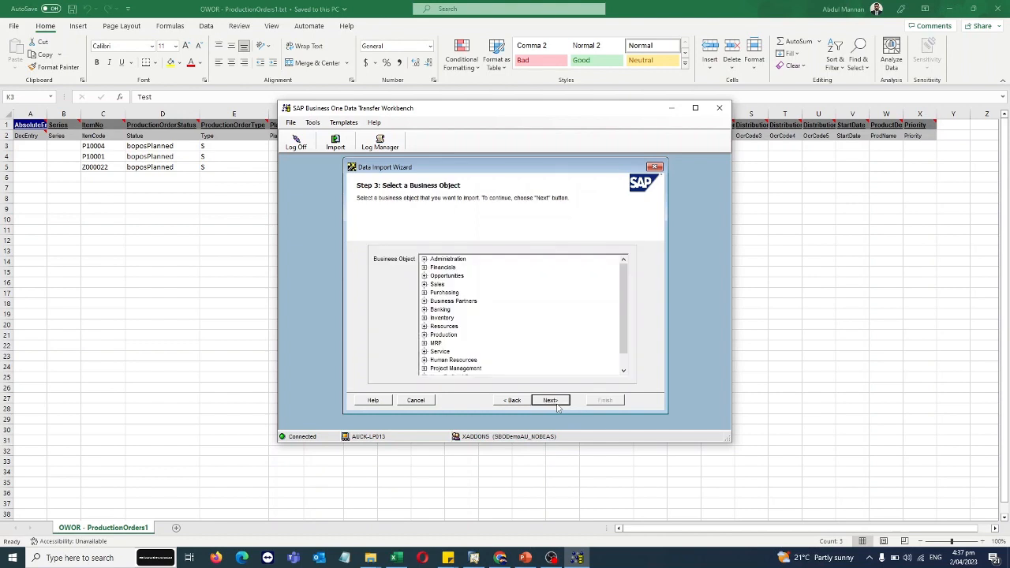
left_click(424, 335)
left_click(464, 352)
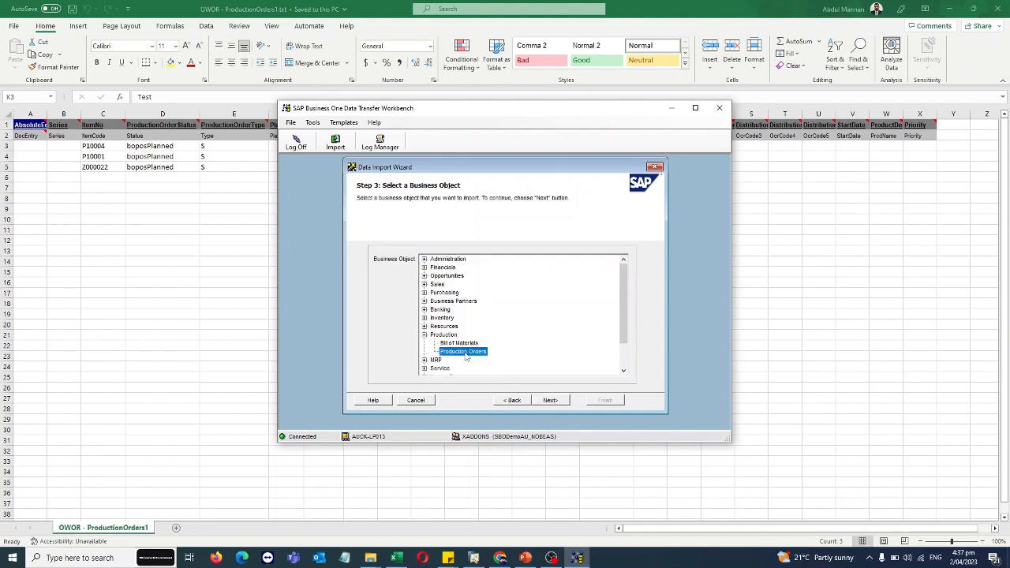
left_click(550, 400)
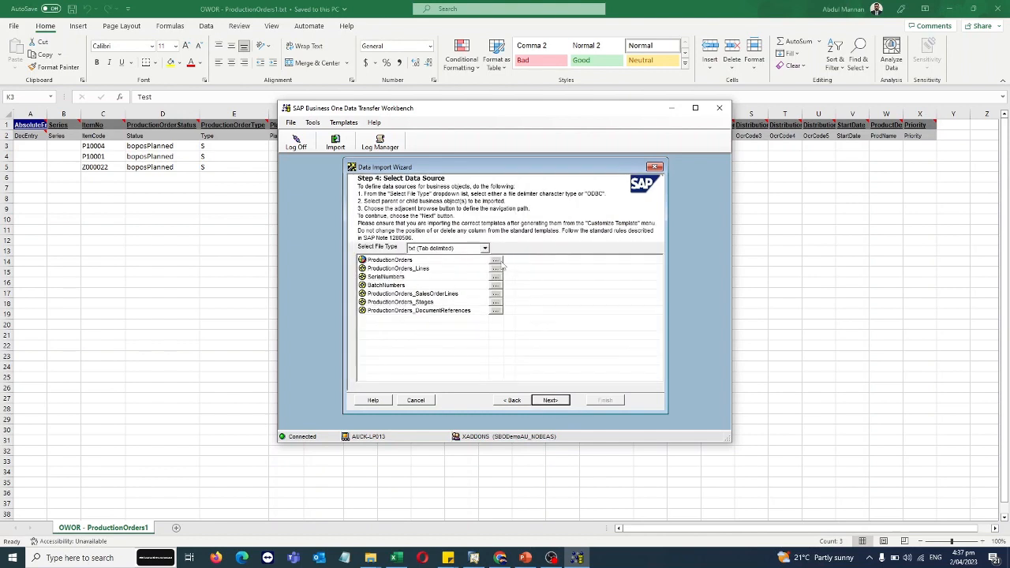
Attach OWOR - ProductionOrders1.txt to ProductionOrders and pass through field mapping to error handling.
left_click(496, 262)
left_click(429, 196)
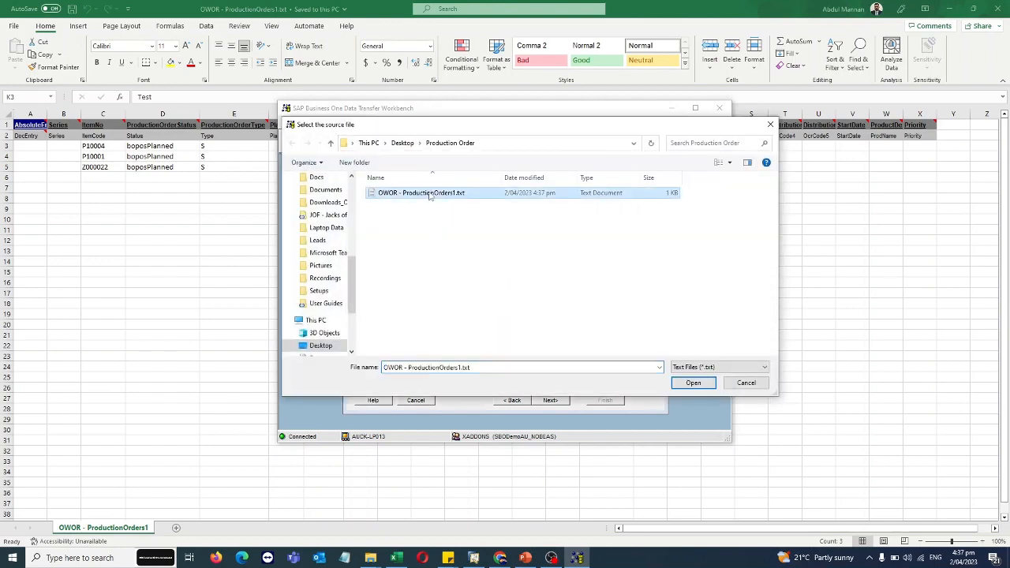
left_click(693, 382)
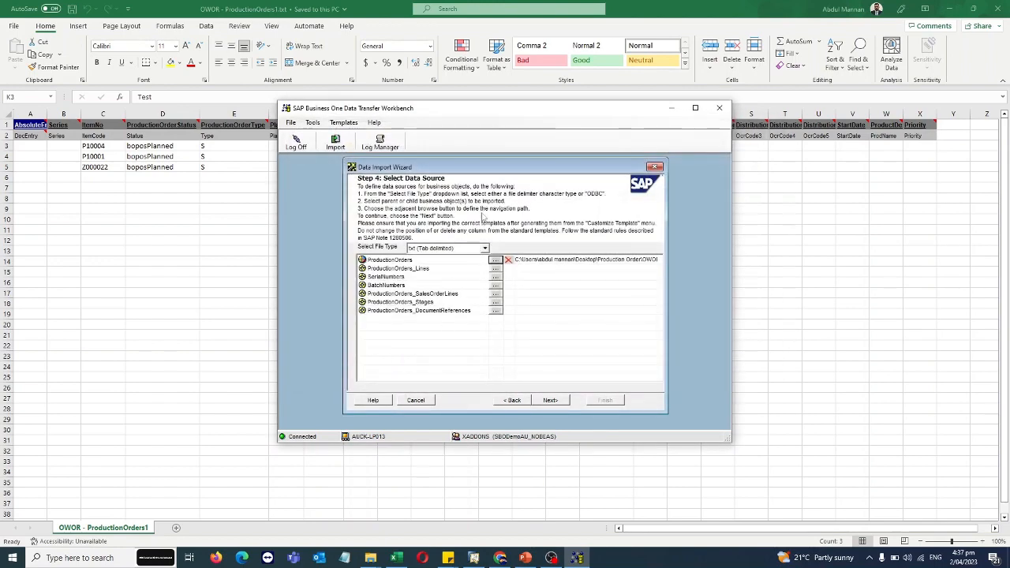
left_click(549, 400)
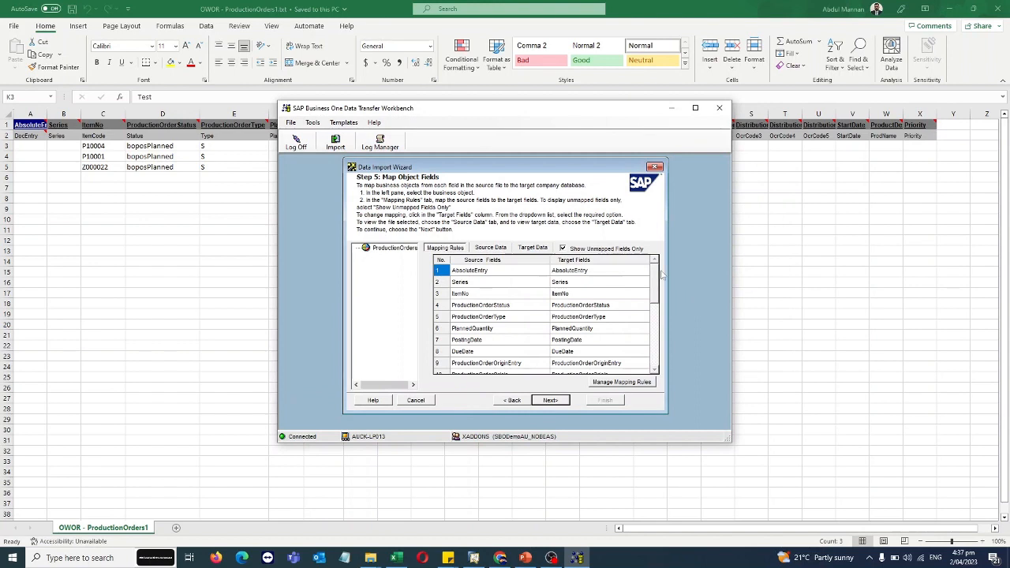
left_click_drag(654, 276, 653, 356)
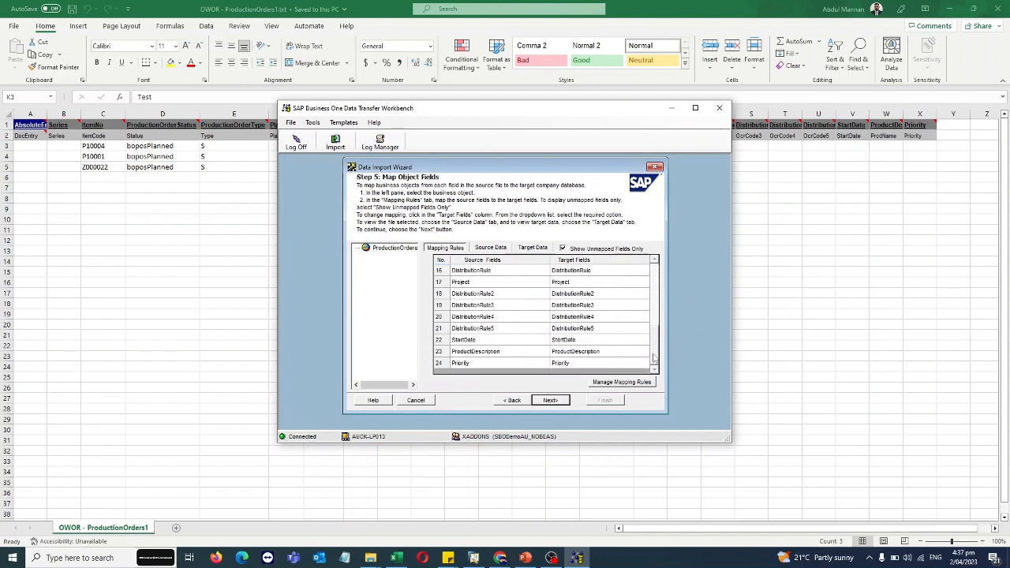
left_click(550, 400)
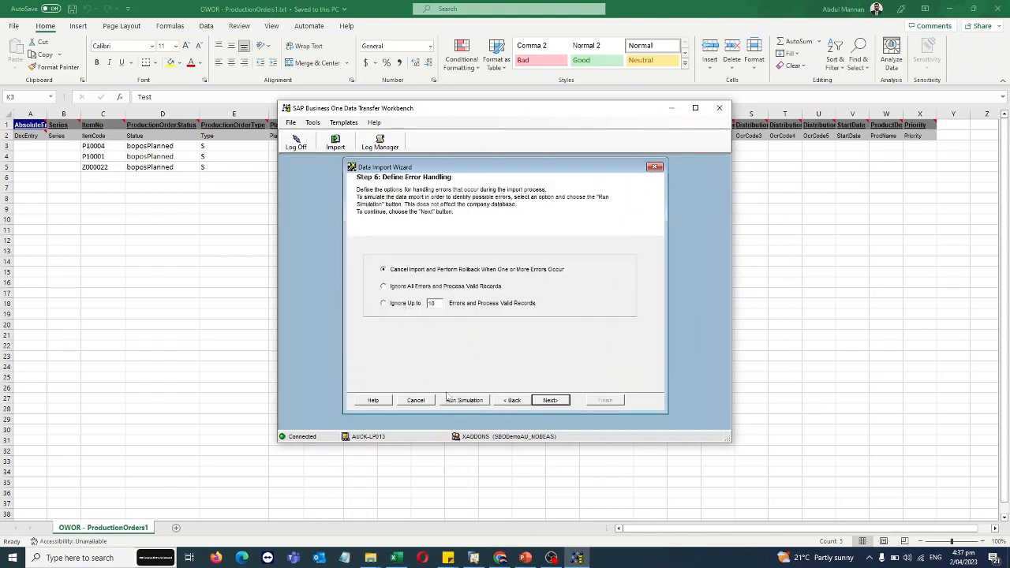
Run the import simulation, confirm 3 of 3 records with 0 errors, and close the log.
left_click(485, 401)
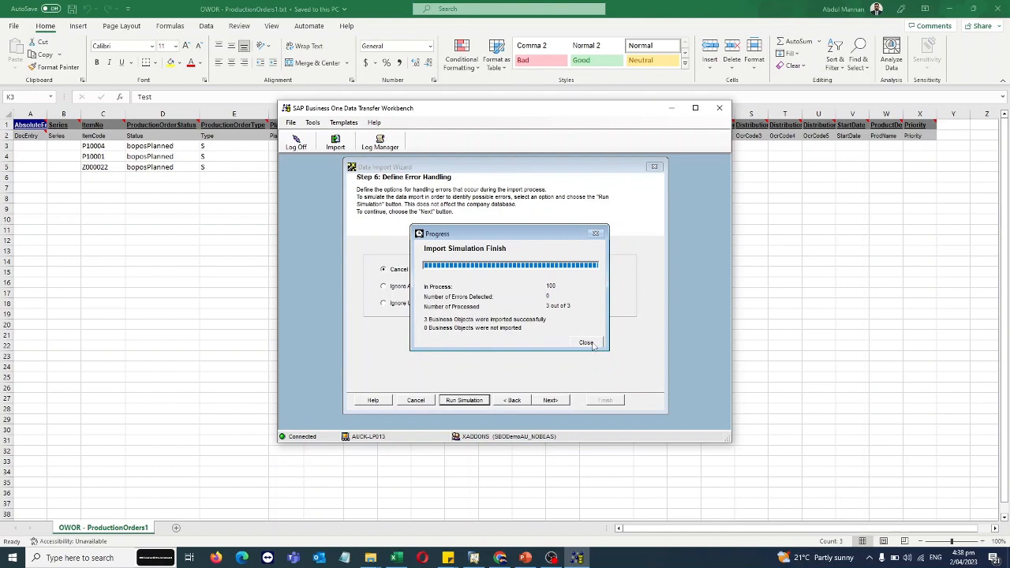
left_click(586, 342)
left_click(670, 179)
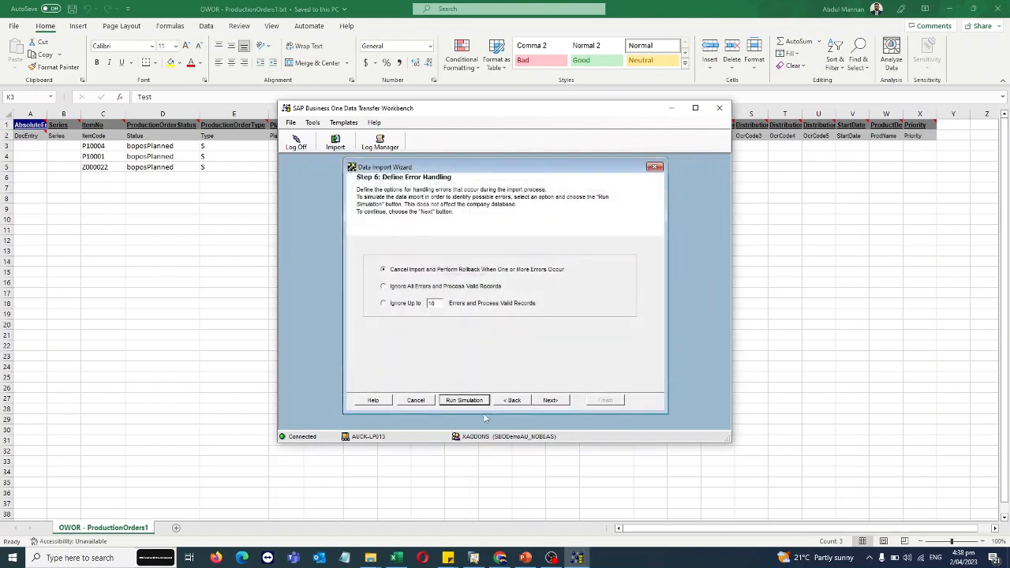
left_click(473, 557)
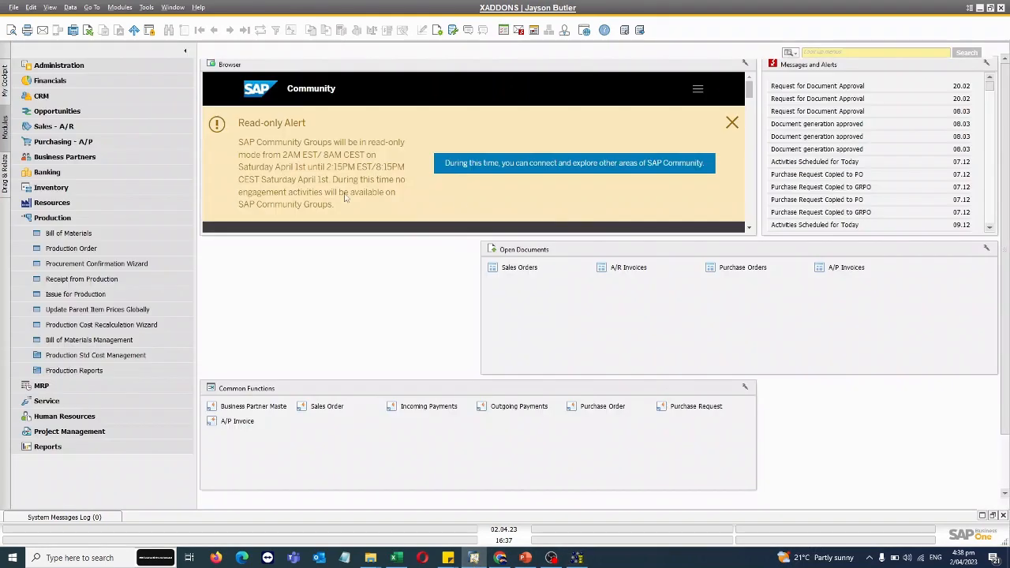
Run the real import of the three production orders, check the log, and close the workbench.
left_click(79, 249)
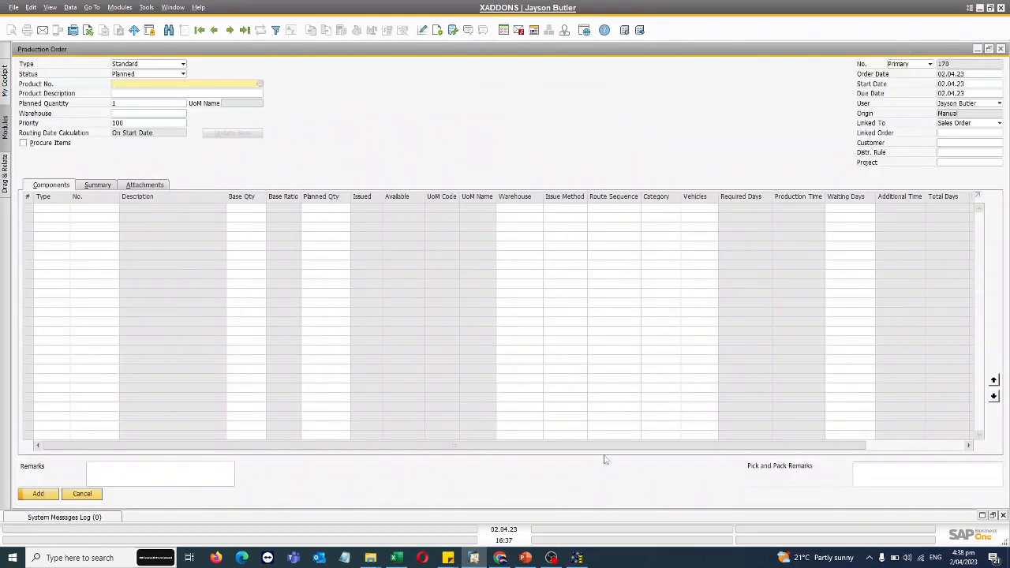
left_click(577, 557)
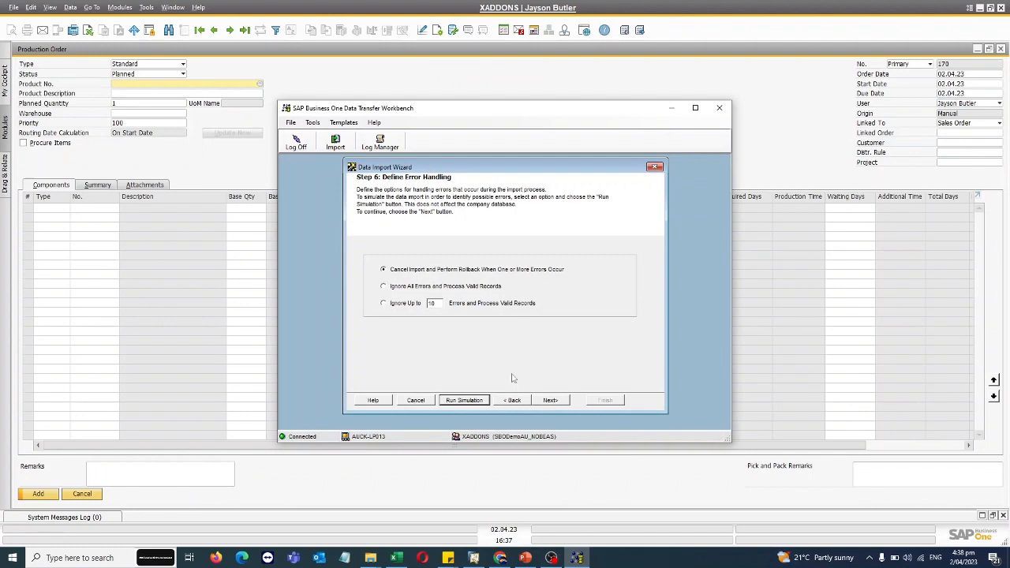
left_click(550, 400)
left_click(552, 400)
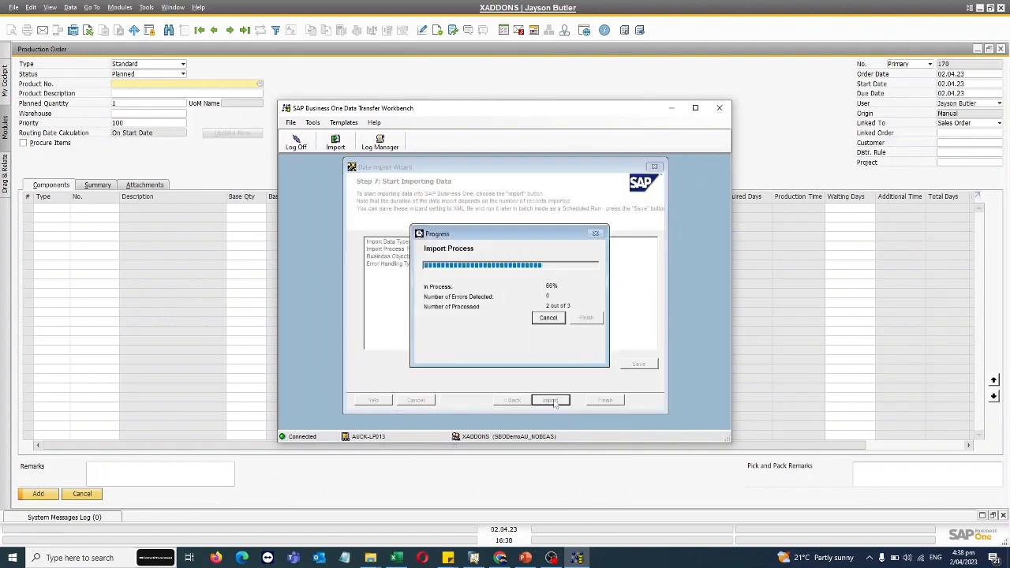
left_click(586, 342)
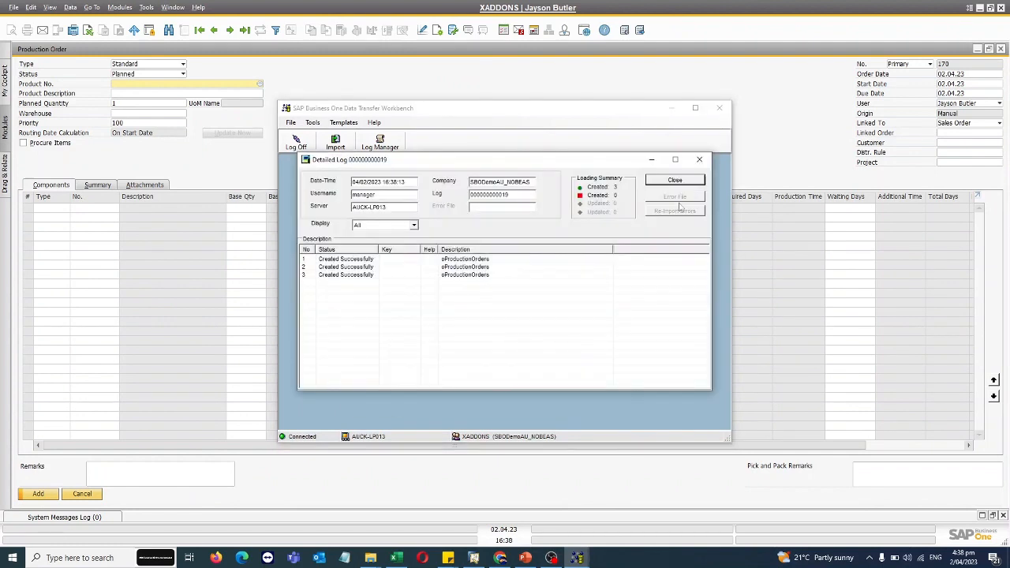
left_click(675, 182)
left_click(719, 108)
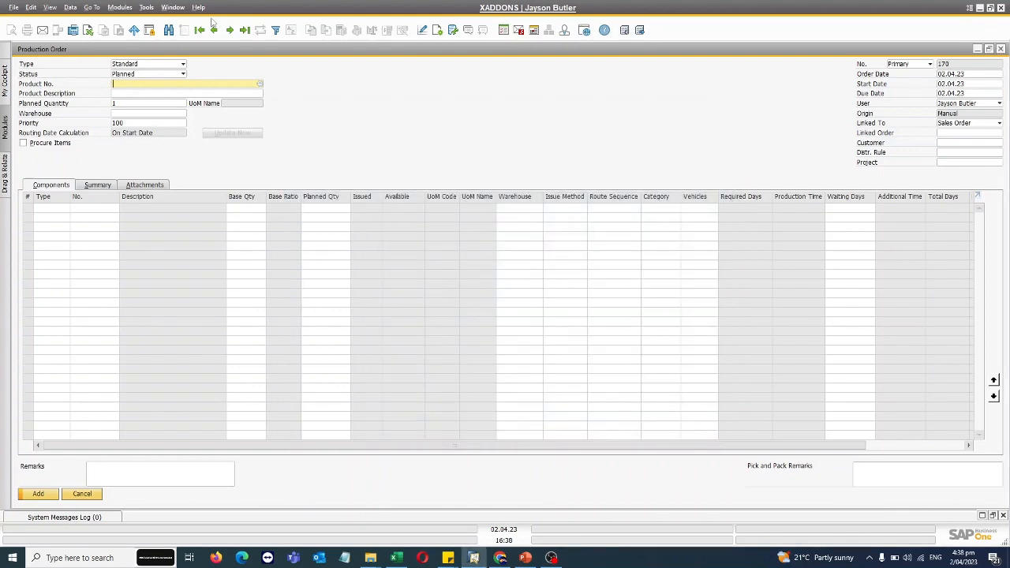
Reopen the Production Order form, step back to imported orders 171 and 170, then switch to Excel.
left_click(1000, 49)
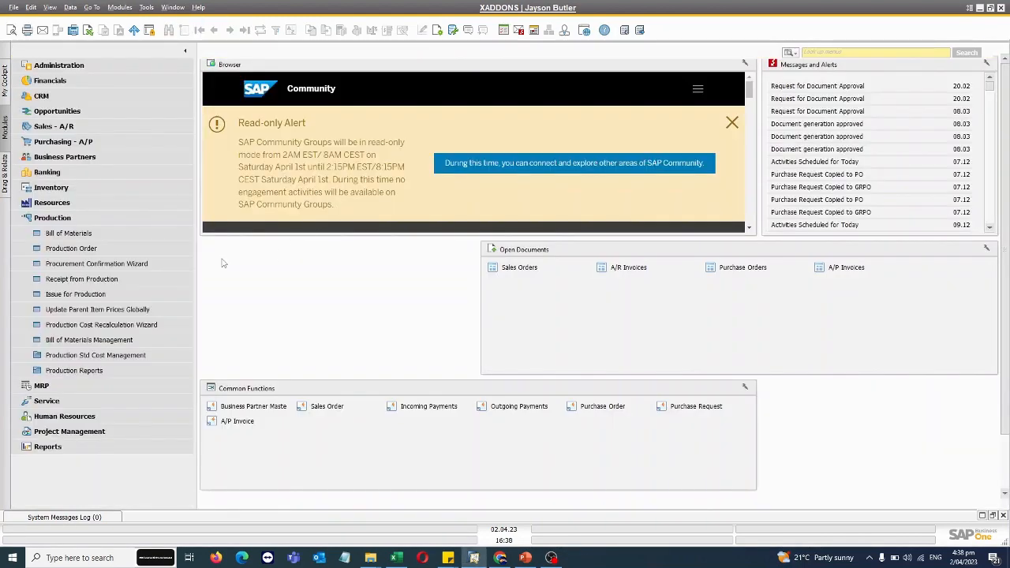
left_click(79, 248)
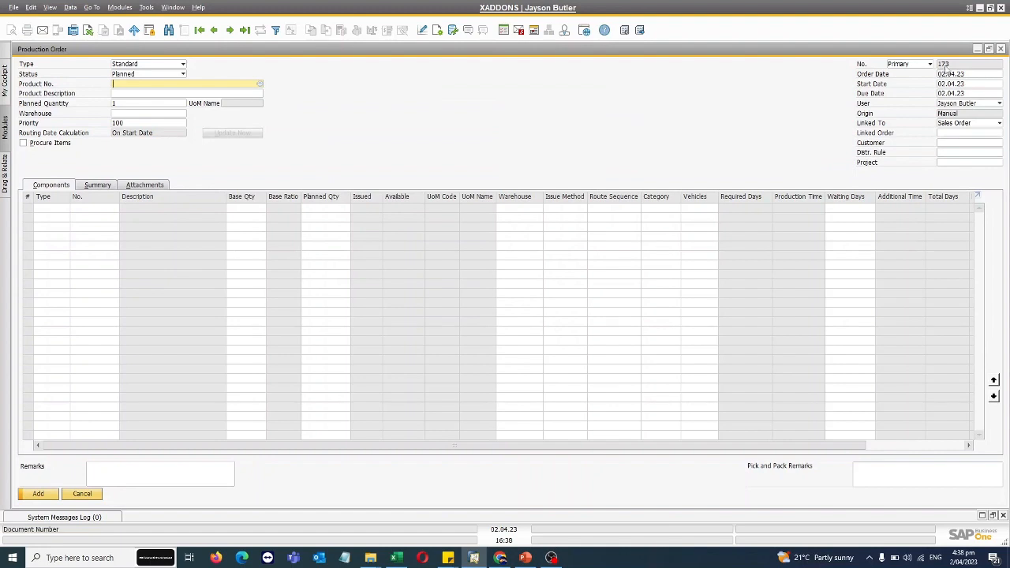
left_click(214, 30)
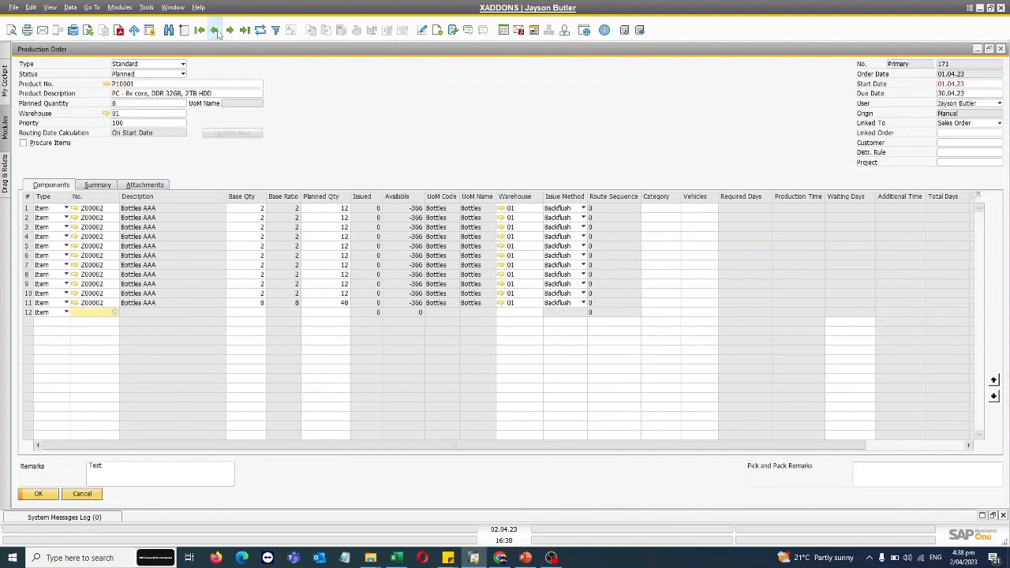
left_click(215, 30)
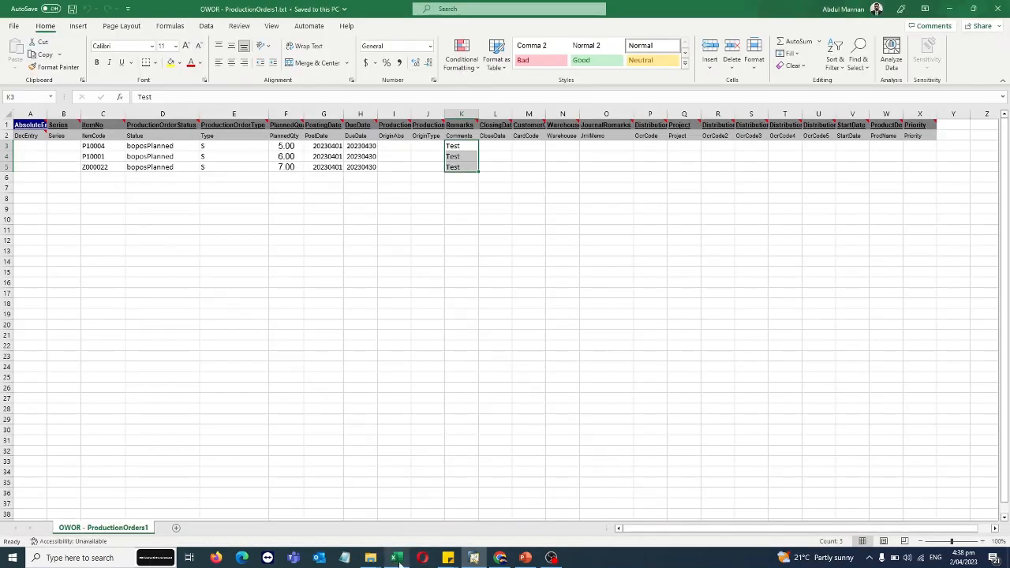
left_click(395, 557)
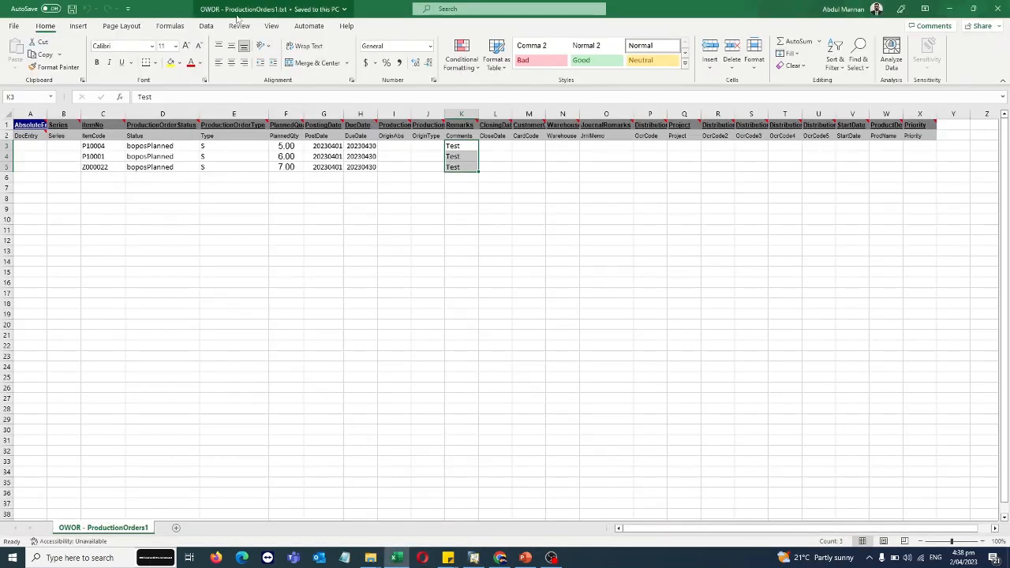
Restore the Excel window and move it aside to compare row P10004 with order 170.
double_click(167, 11)
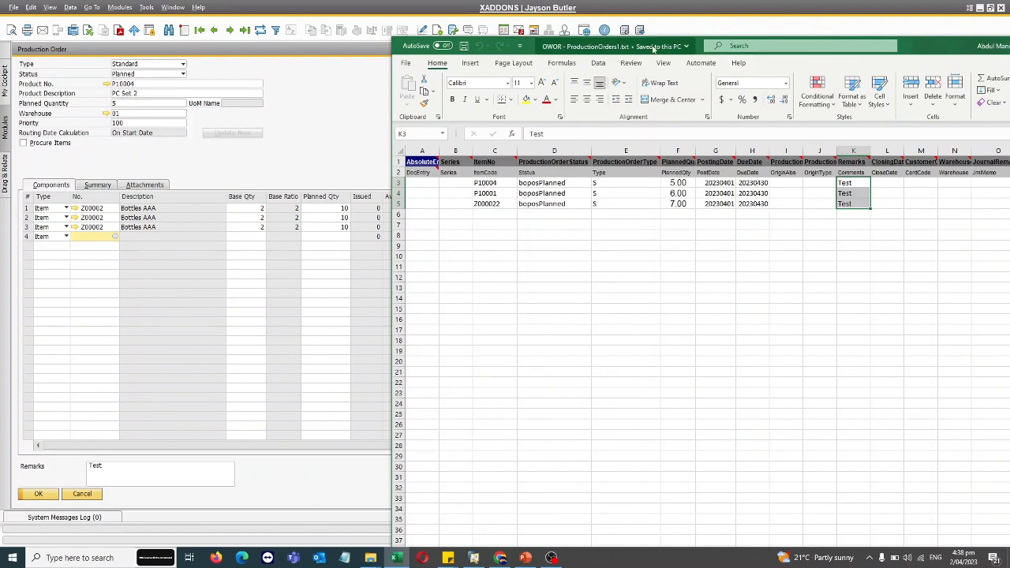
left_click_drag(611, 47, 333, 140)
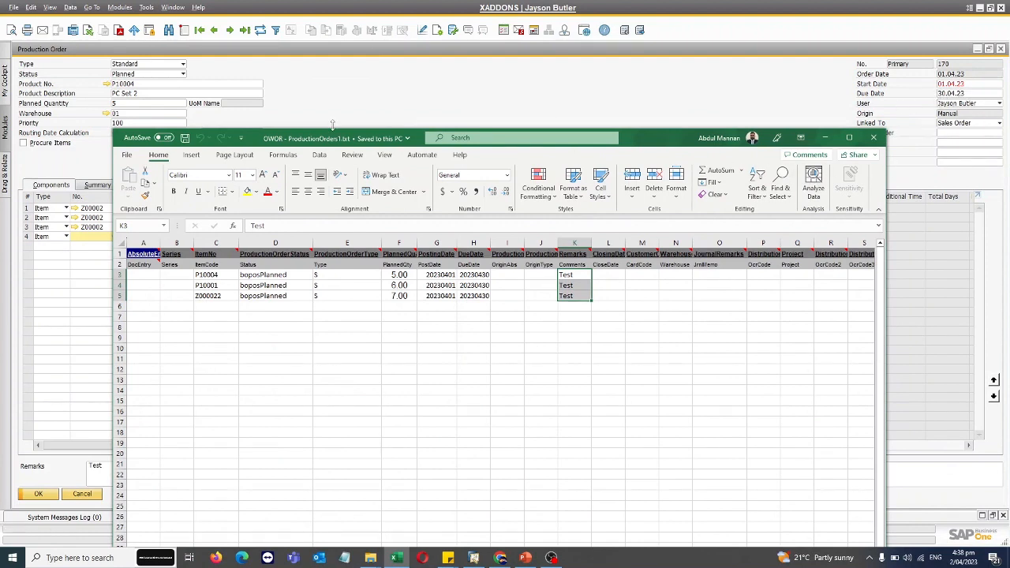
Check order 170's Remarks, then browse orders 171 and 172 and return to 170.
left_click(52, 479)
left_click(112, 468)
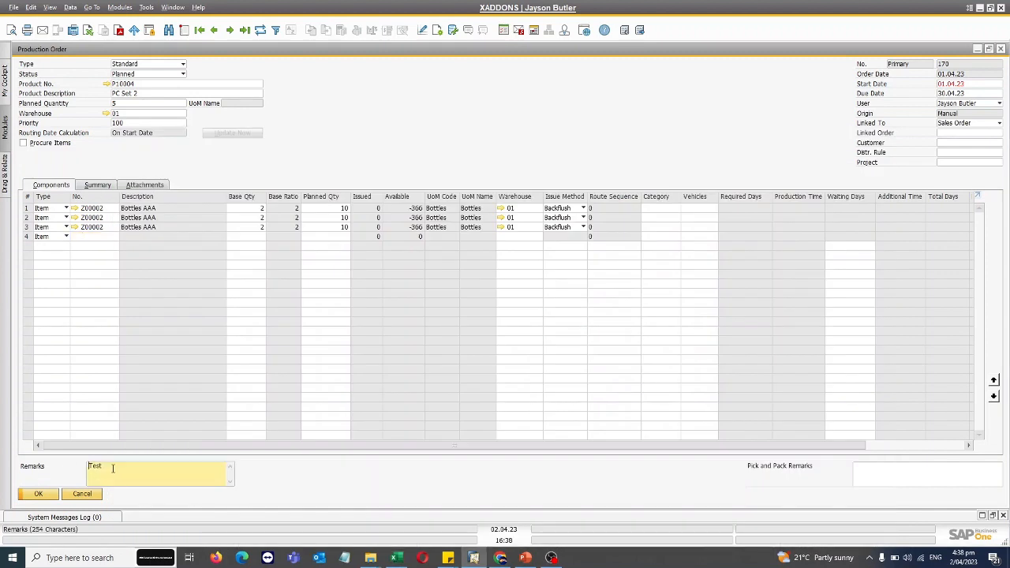
left_click(230, 30)
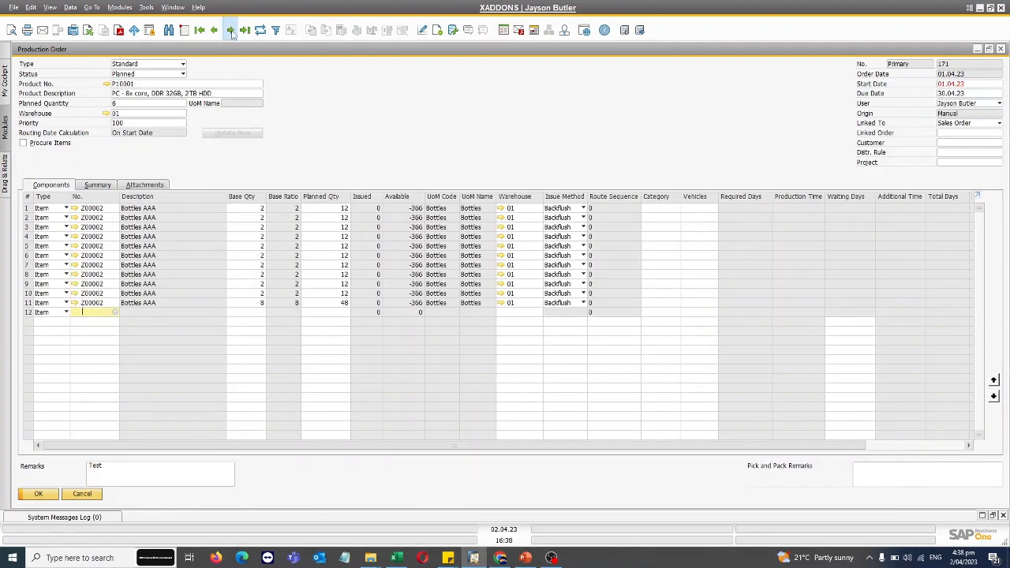
left_click(230, 30)
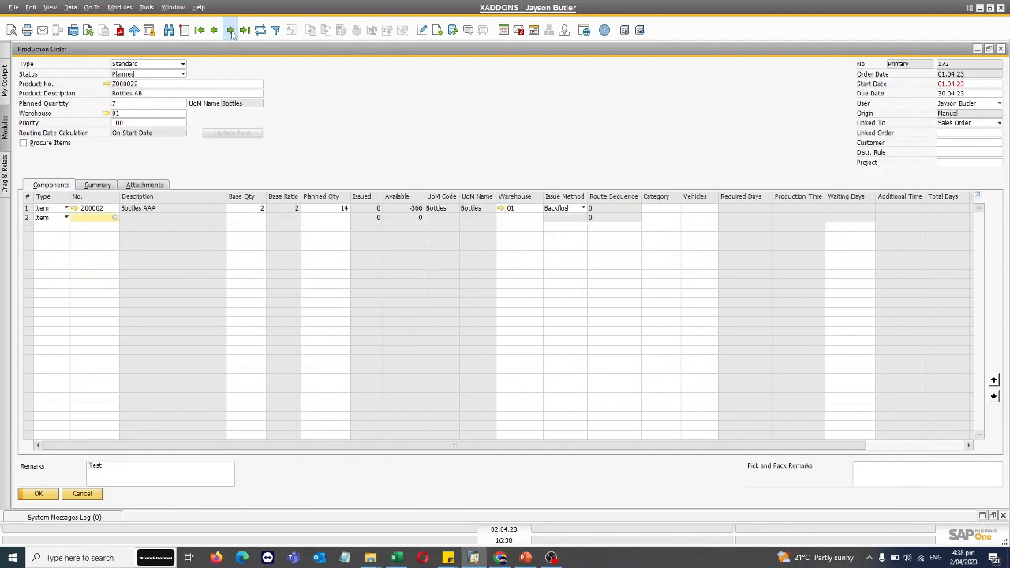
left_click(213, 30)
left_click(214, 30)
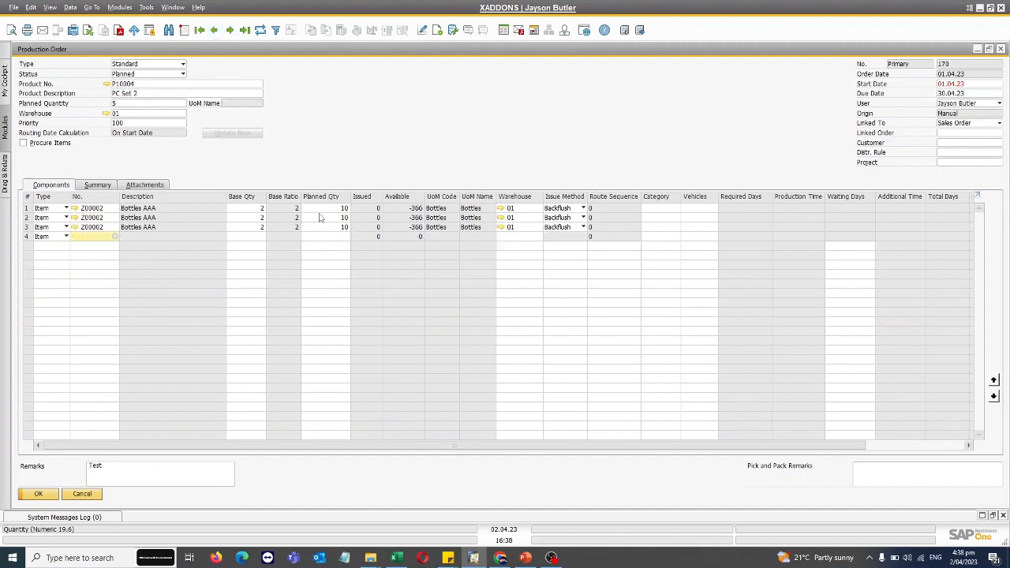
Check order 170's component base and planned quantities and its planned quantity of 5.000.
left_click(251, 210)
left_click(255, 219)
left_click(257, 235)
left_click(258, 227)
left_click(260, 210)
left_click(261, 217)
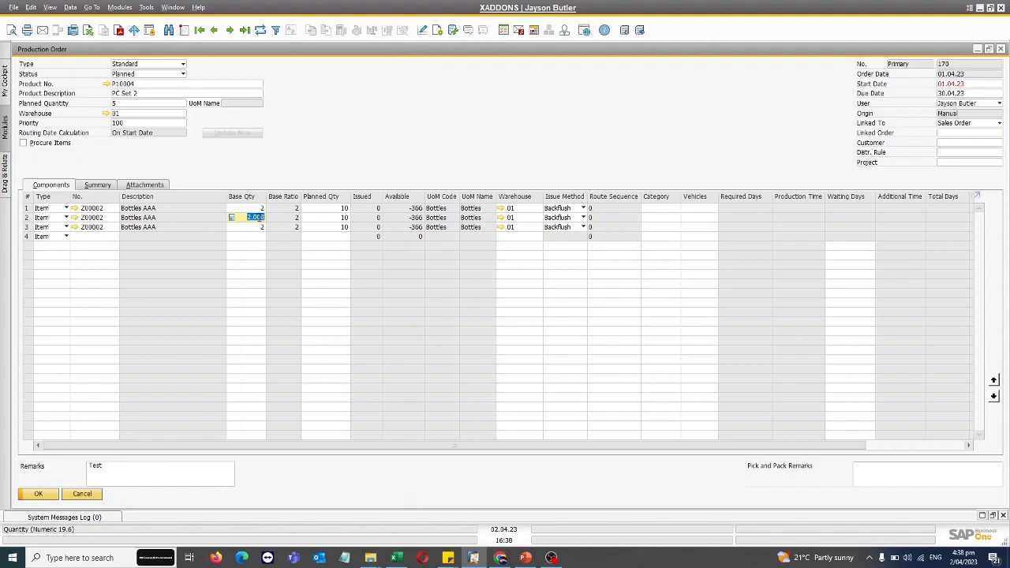
left_click(258, 228)
left_click(337, 228)
left_click(337, 217)
left_click(337, 208)
left_click(137, 103)
left_click(137, 103)
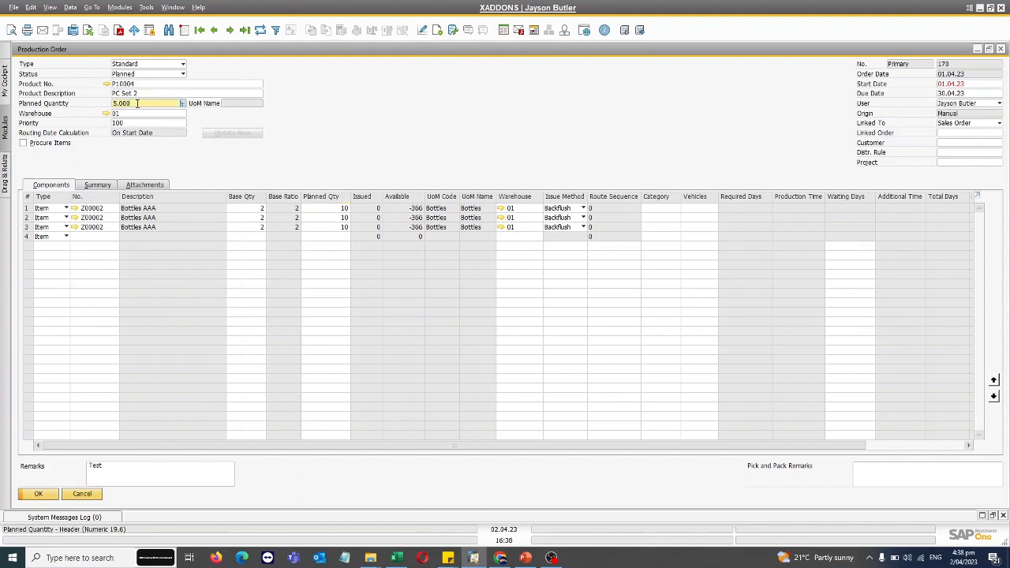
left_click_drag(137, 103, 98, 103)
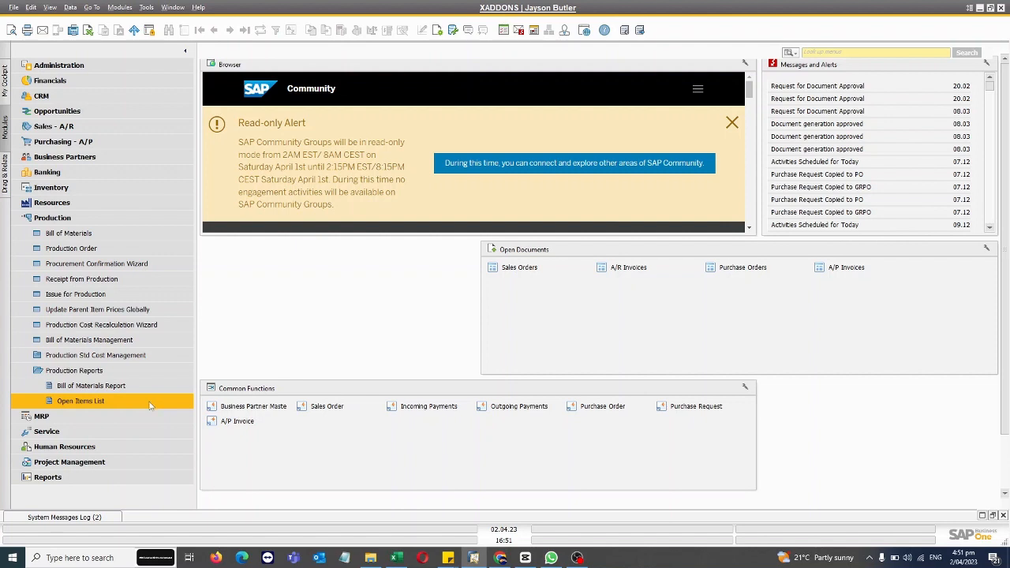
Open the Open Items List filtered to Planned production orders.
left_click(104, 404)
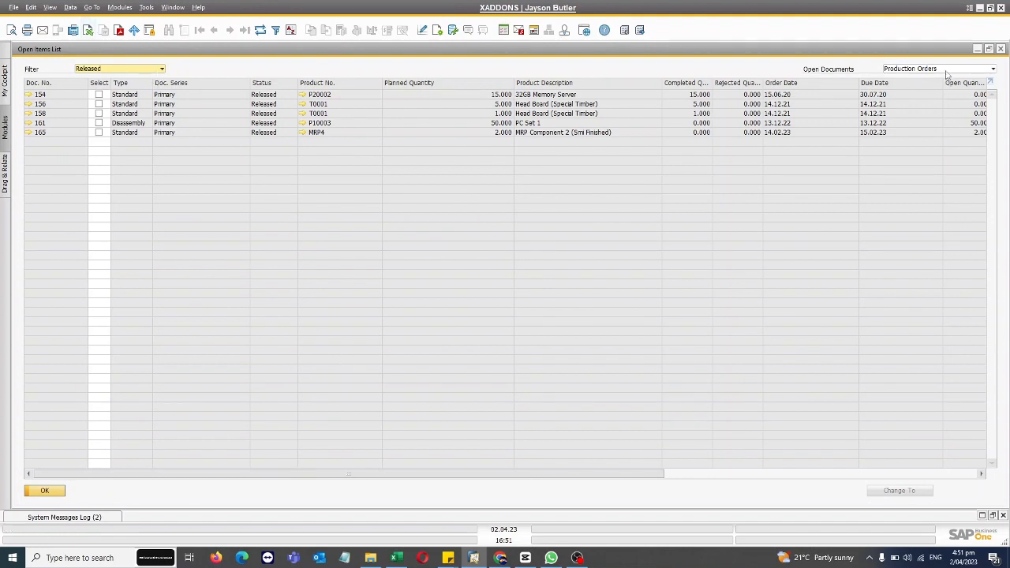
left_click(85, 68)
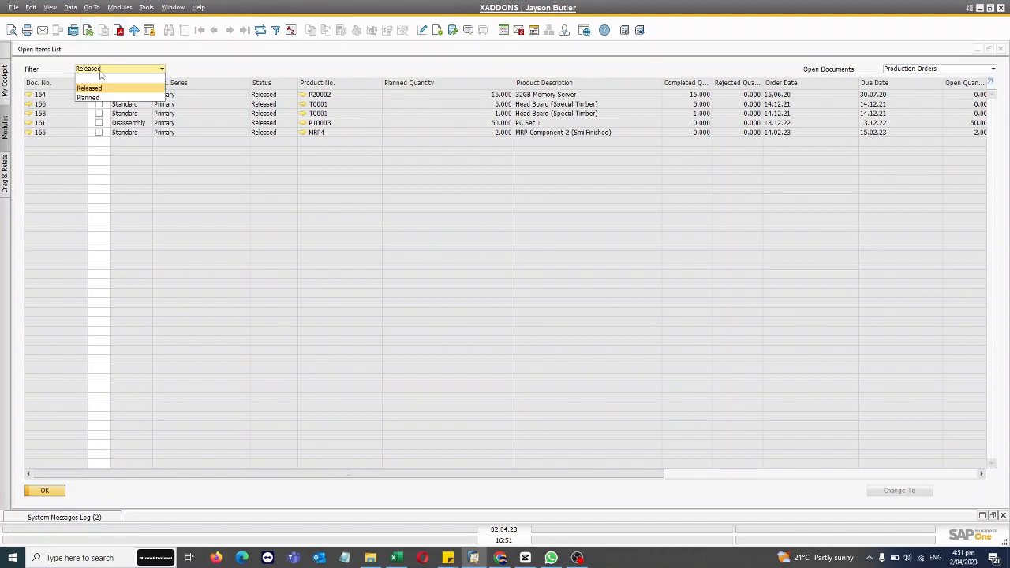
left_click(91, 98)
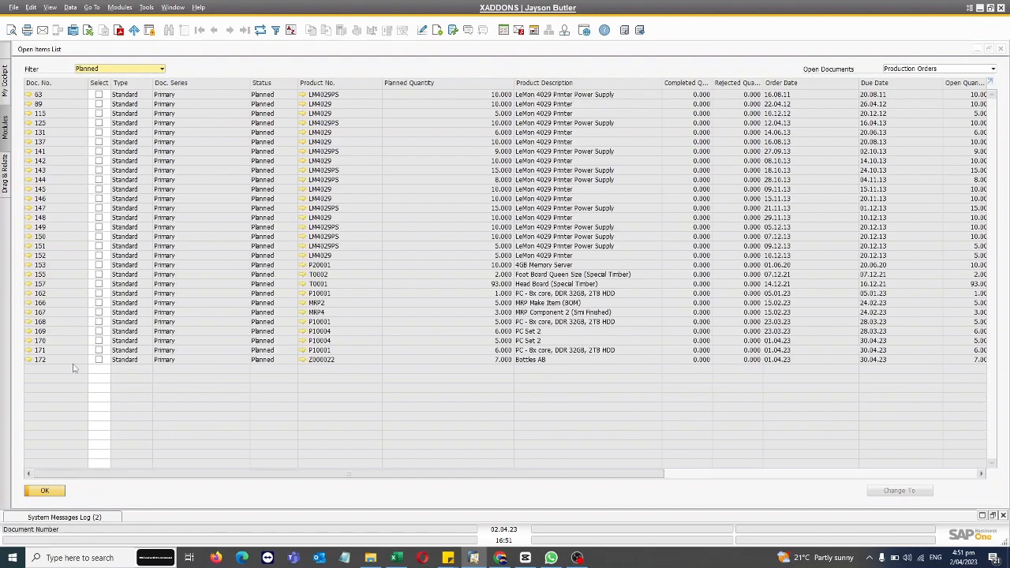
Change orders 170, 171 and 172 to Released, then open planned order 169.
left_click(99, 341)
left_click(99, 350)
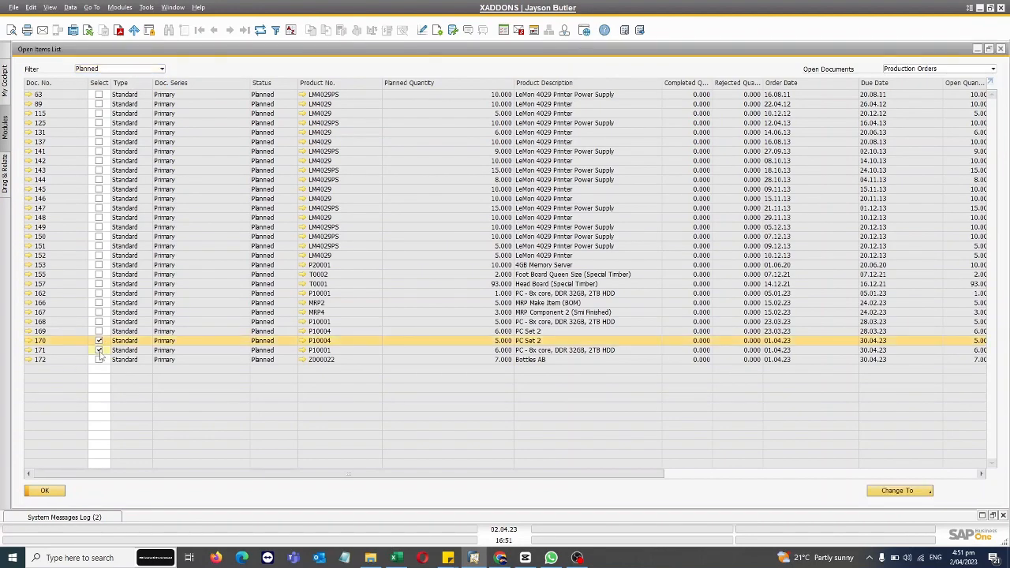
left_click(99, 359)
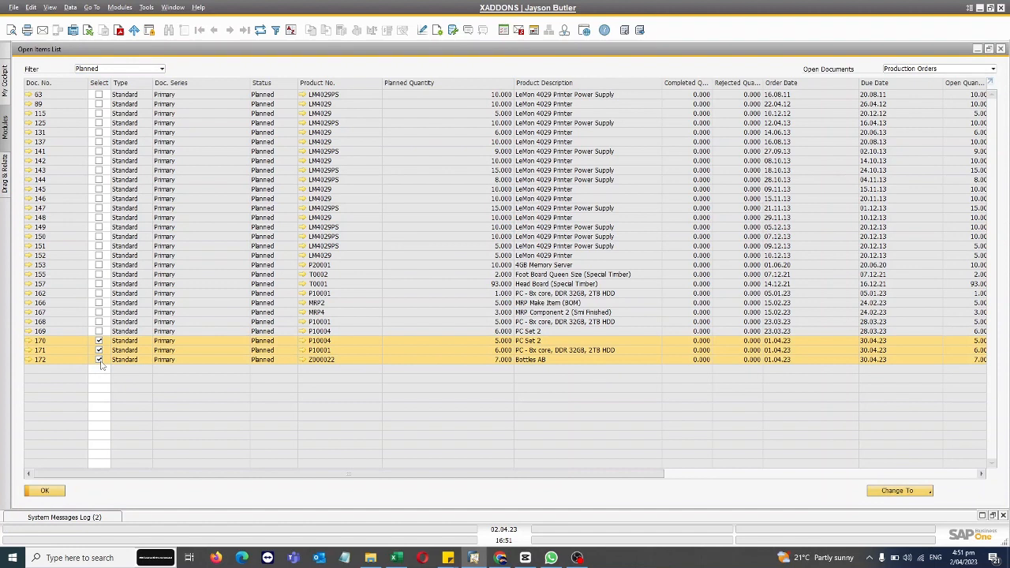
left_click(902, 493)
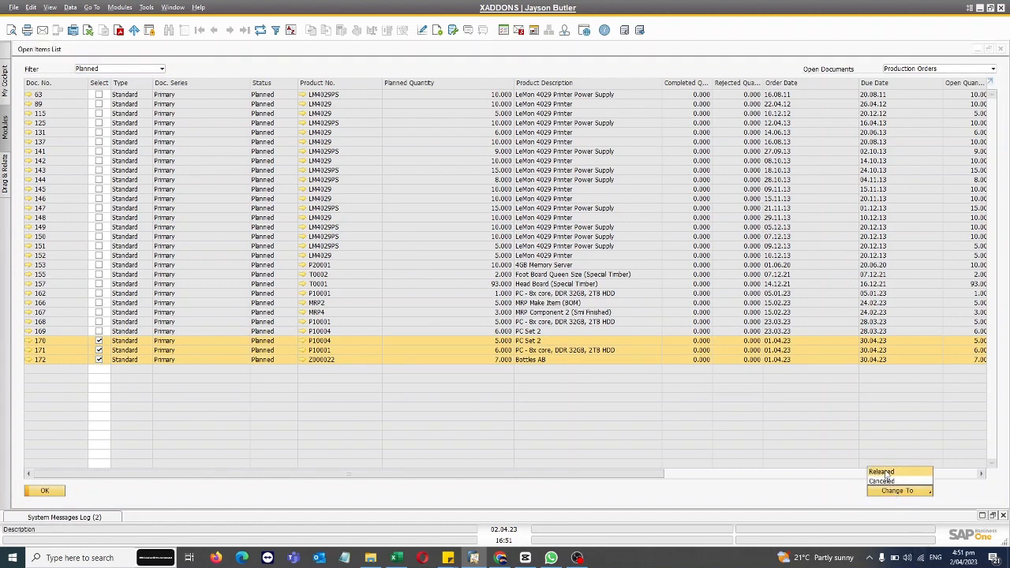
left_click(883, 472)
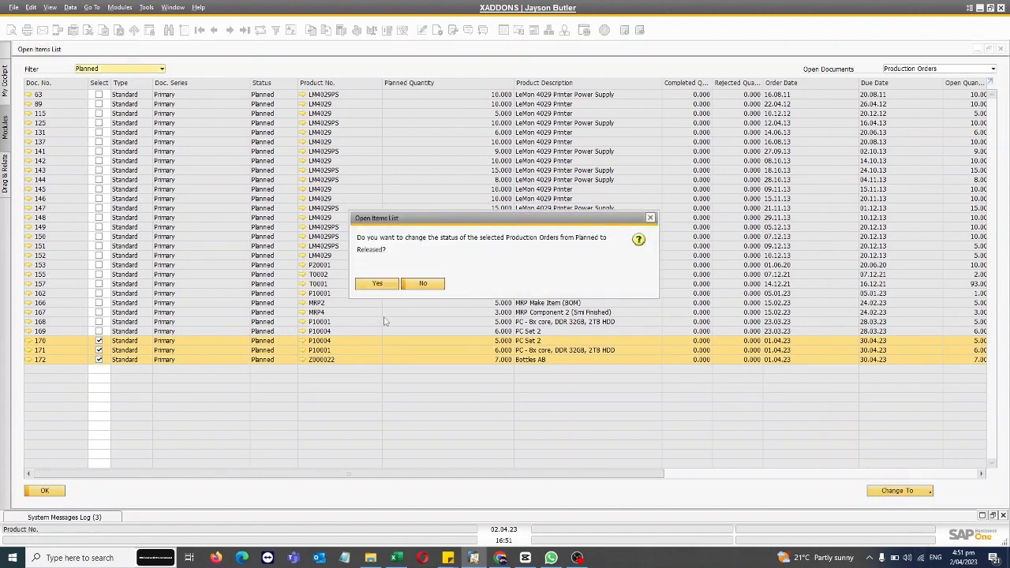
left_click(377, 283)
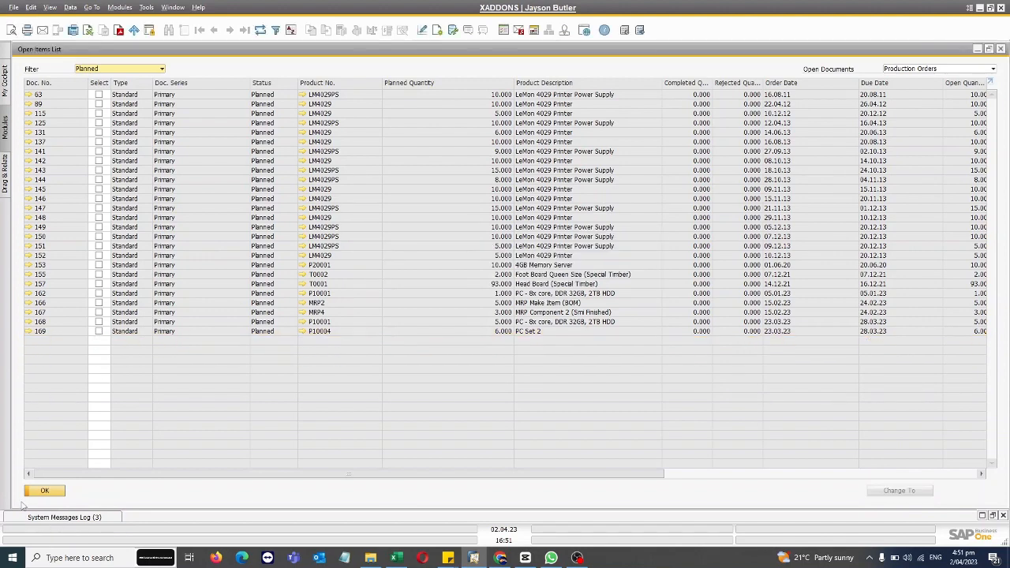
left_click(30, 331)
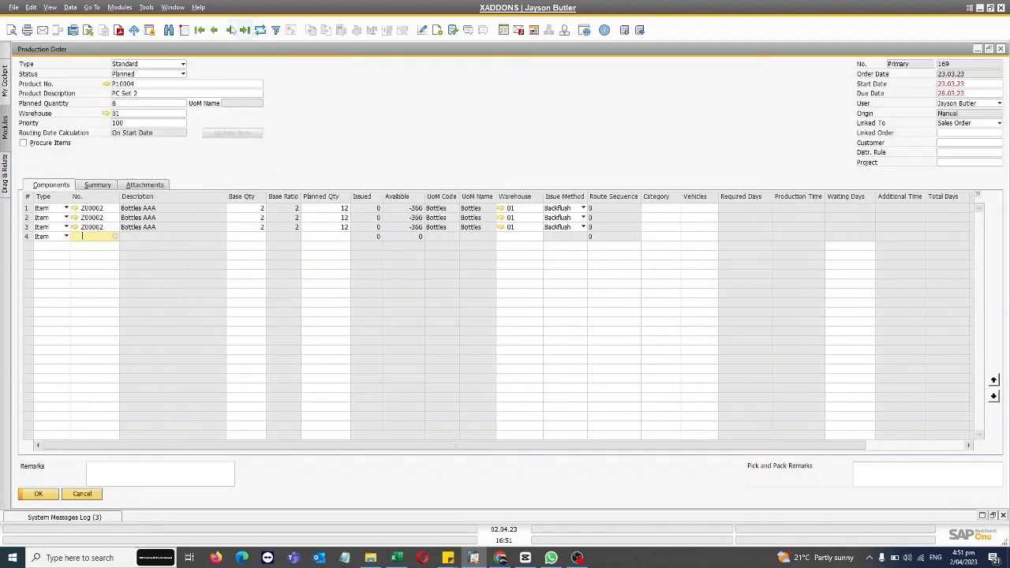